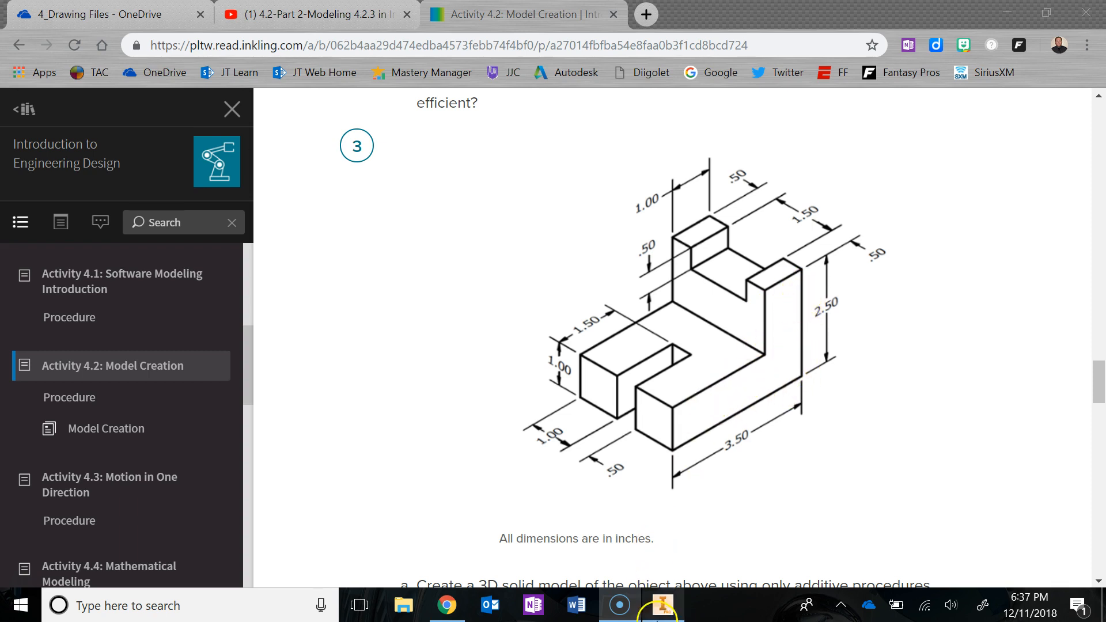
Step: Switch to Autodesk Inventor and create a new part from the English Standard (in).ipt template
{"action": "left_click", "coordinate": [664, 606]}
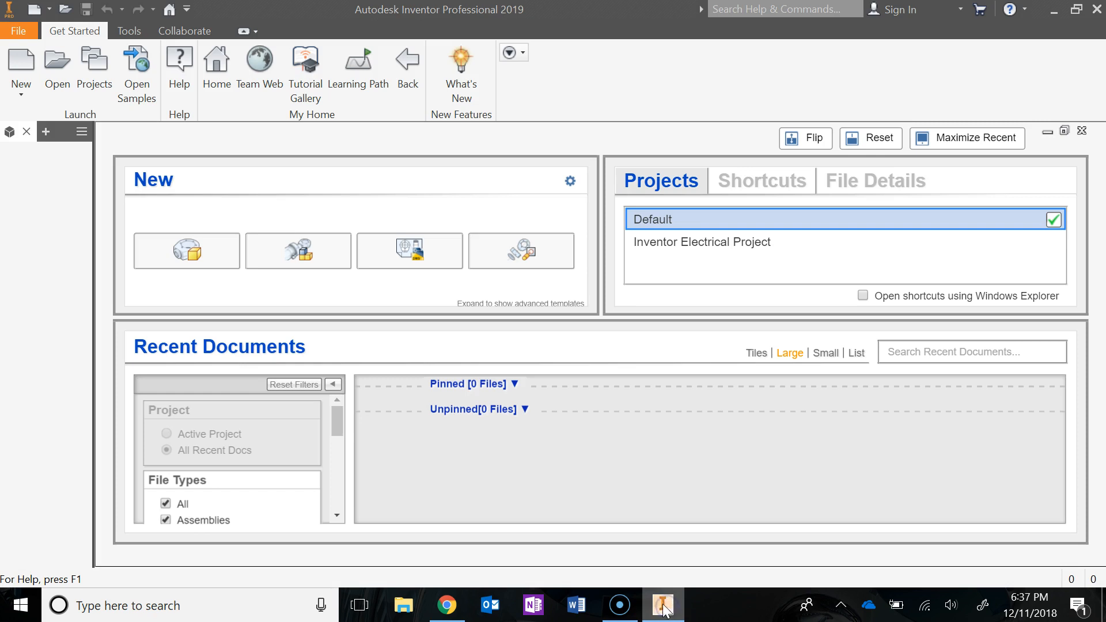
{"action": "left_click", "coordinate": [19, 30]}
{"action": "left_click", "coordinate": [45, 92]}
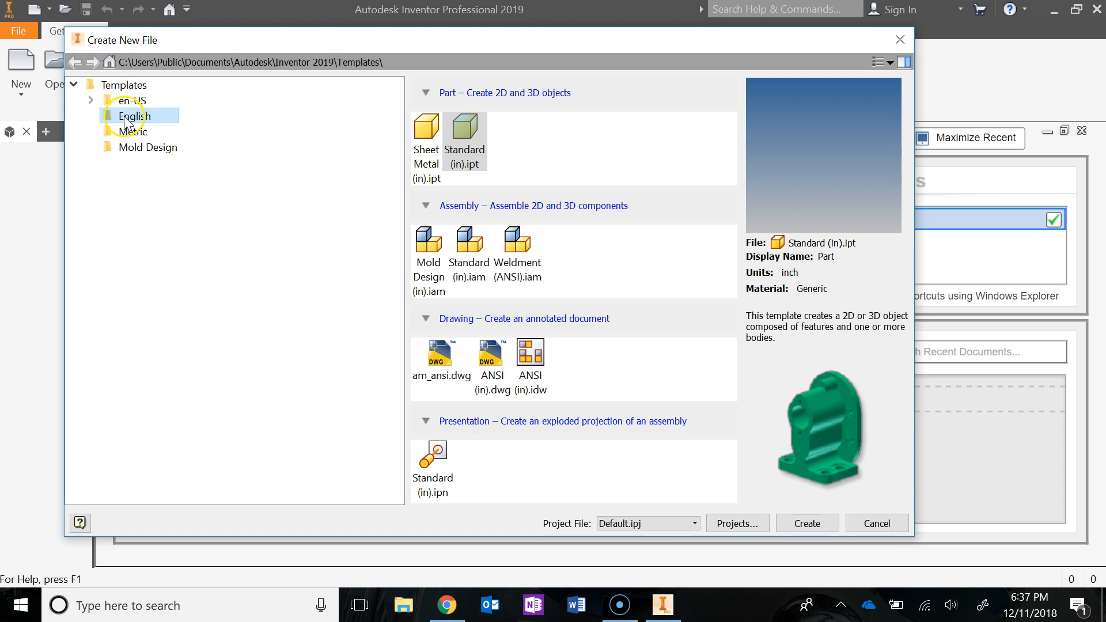
{"action": "left_click", "coordinate": [476, 134]}
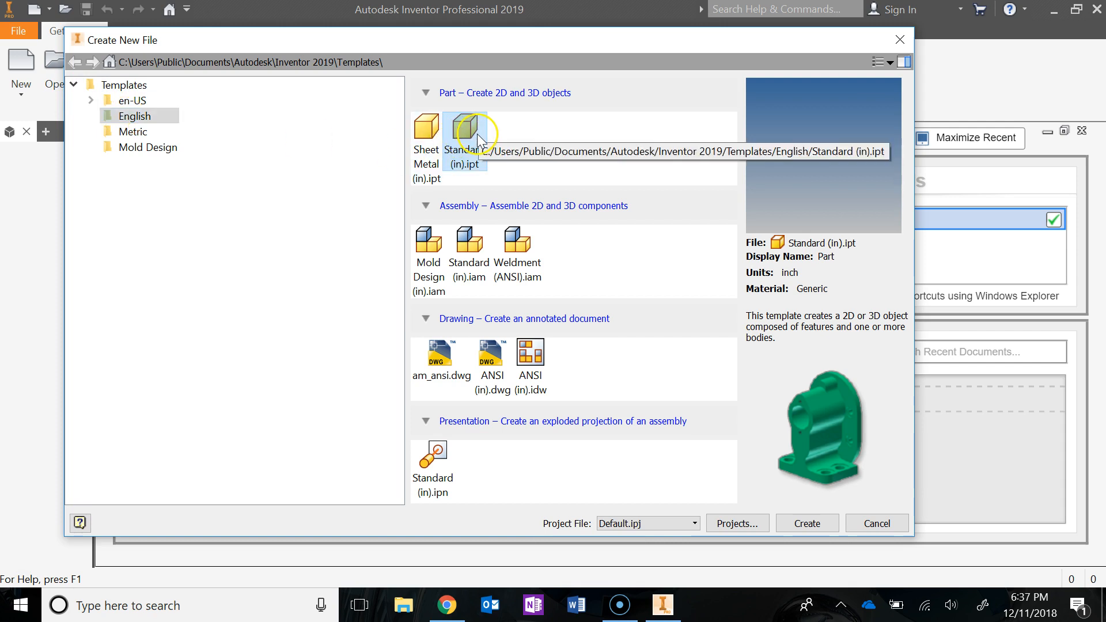
{"action": "left_click", "coordinate": [817, 532]}
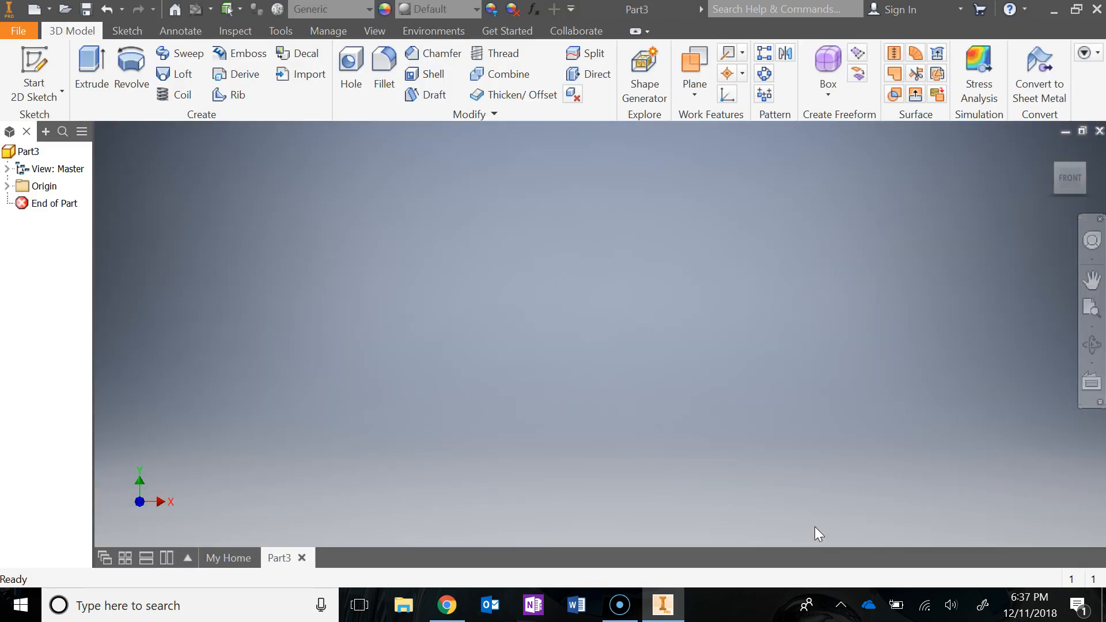
Step: Start saving a copy of the new part and enter 4.2.3 as its file name
{"action": "left_click", "coordinate": [20, 31]}
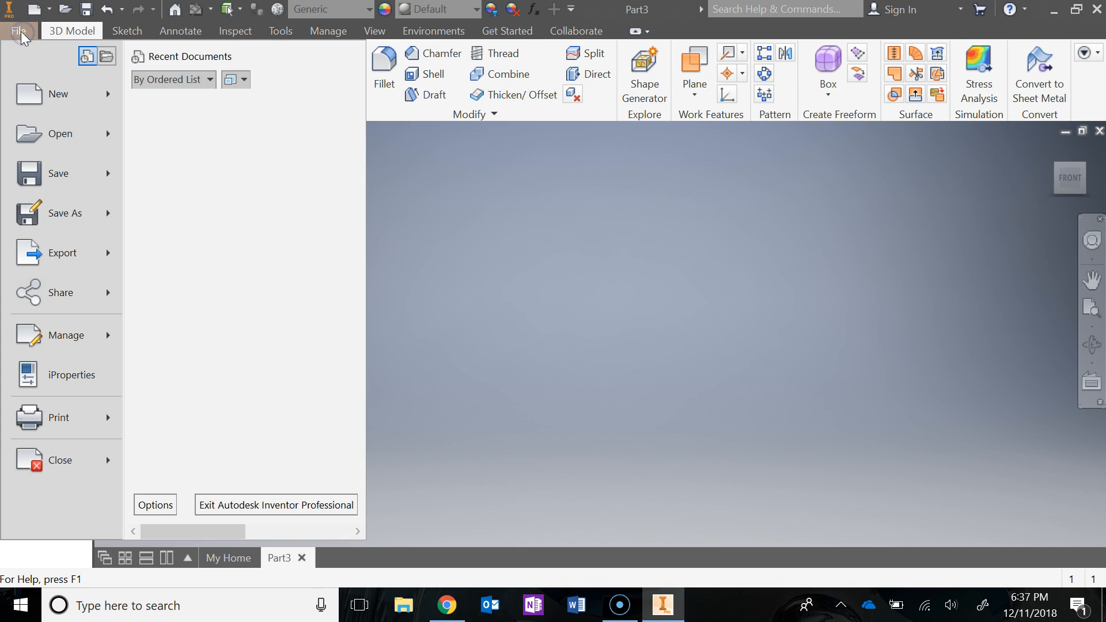
{"action": "left_click", "coordinate": [40, 224]}
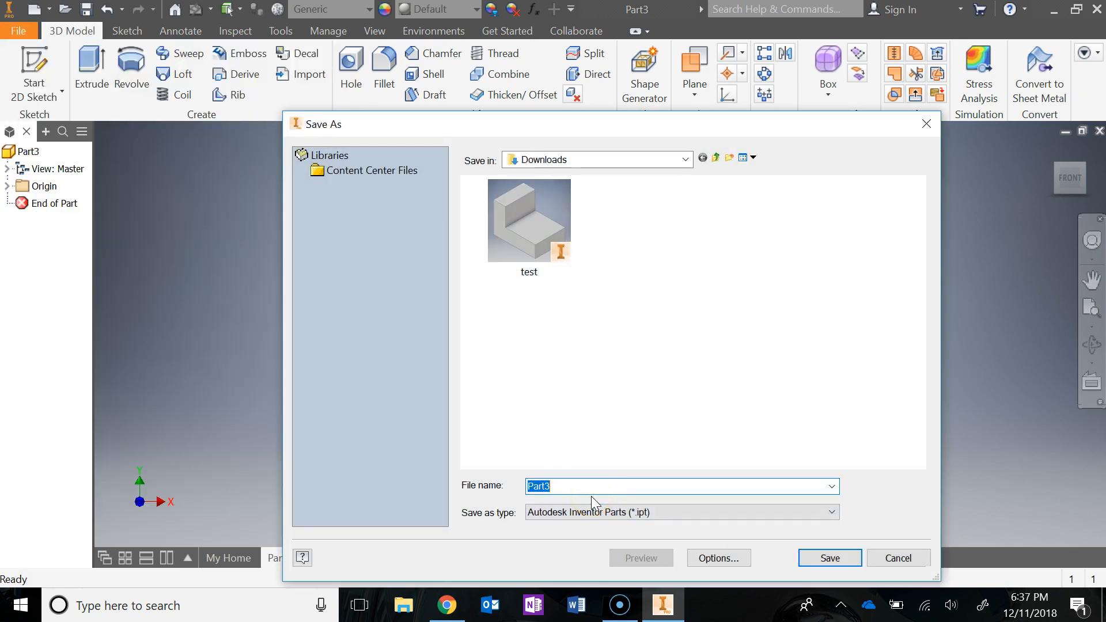
{"action": "type", "text": "4.2.3"}
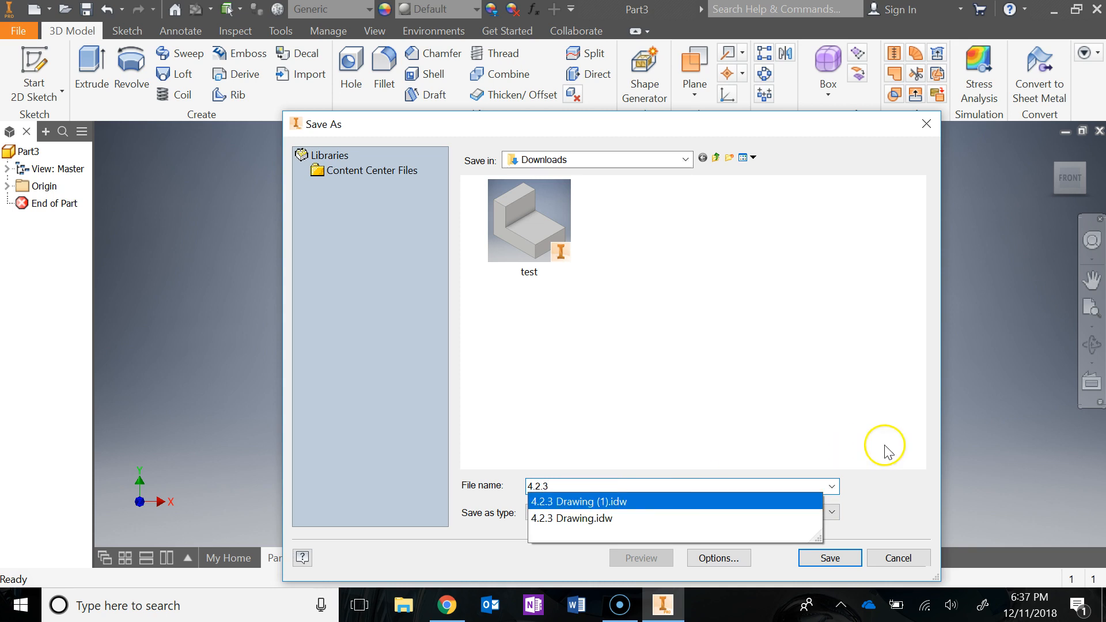
{"action": "left_click", "coordinate": [859, 403]}
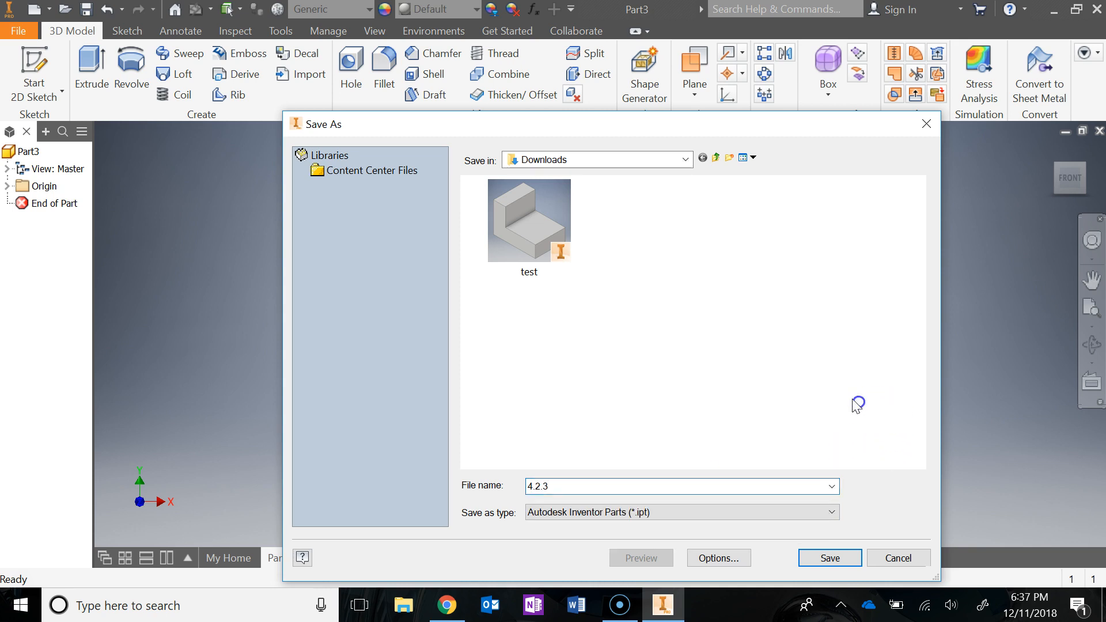
Step: Browse through This PC to the Downloads folder and save the part there
{"action": "left_click", "coordinate": [665, 153]}
{"action": "left_click", "coordinate": [666, 157]}
{"action": "left_click", "coordinate": [666, 163]}
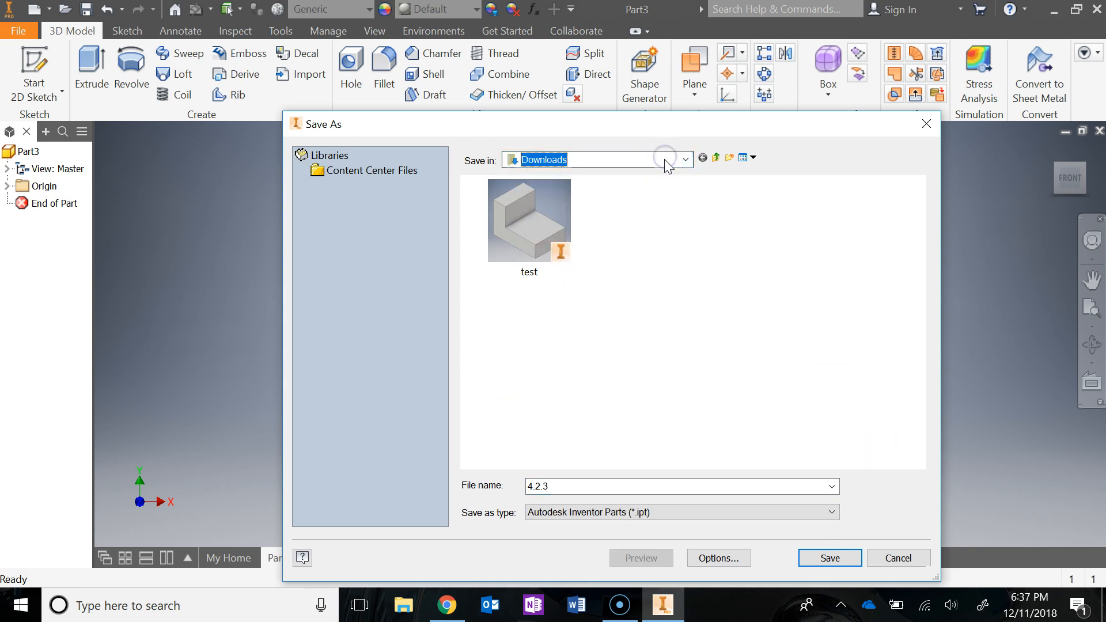
{"action": "left_click", "coordinate": [686, 159]}
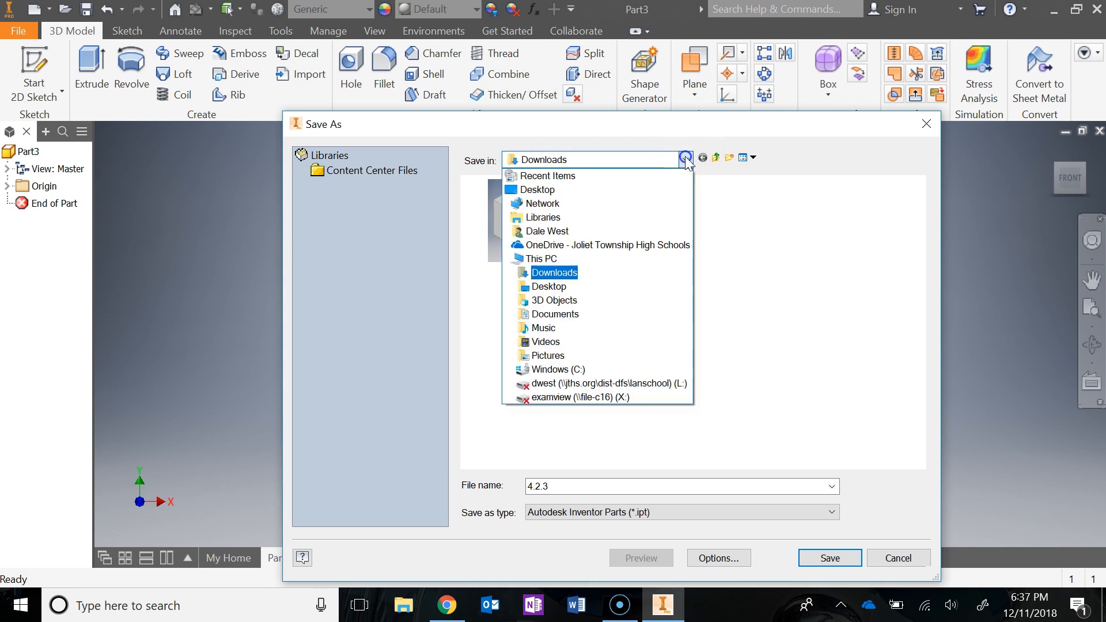
{"action": "left_click", "coordinate": [540, 259]}
{"action": "scroll", "coordinate": [637, 402], "scroll_direction": "down", "scroll_amount": 2}
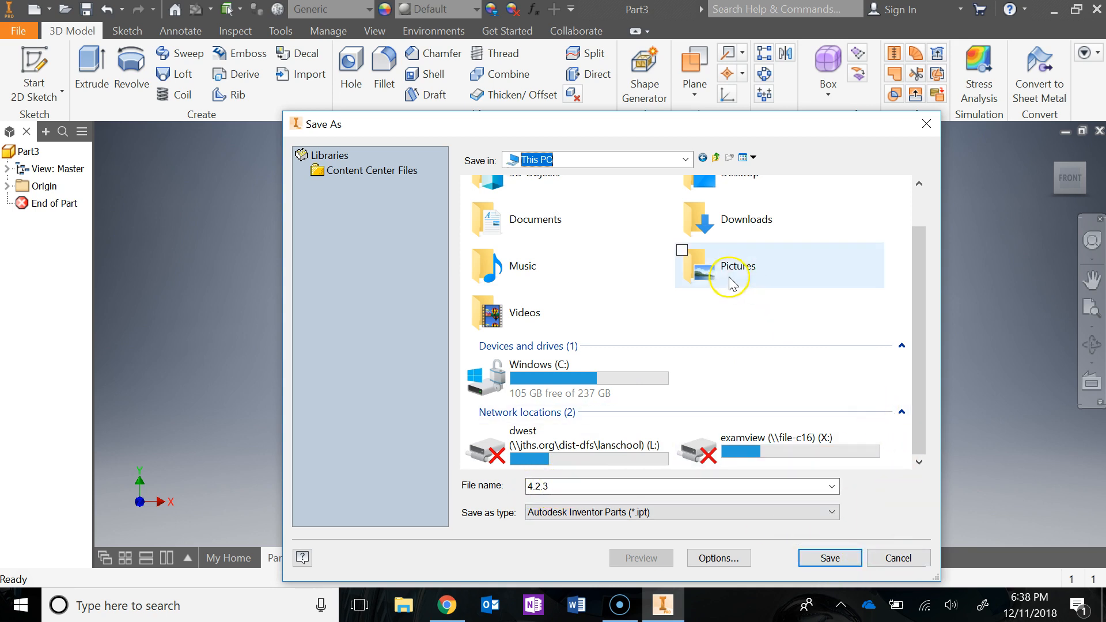
{"action": "scroll", "coordinate": [773, 279], "scroll_direction": "up", "scroll_amount": 1}
{"action": "left_click", "coordinate": [772, 275]}
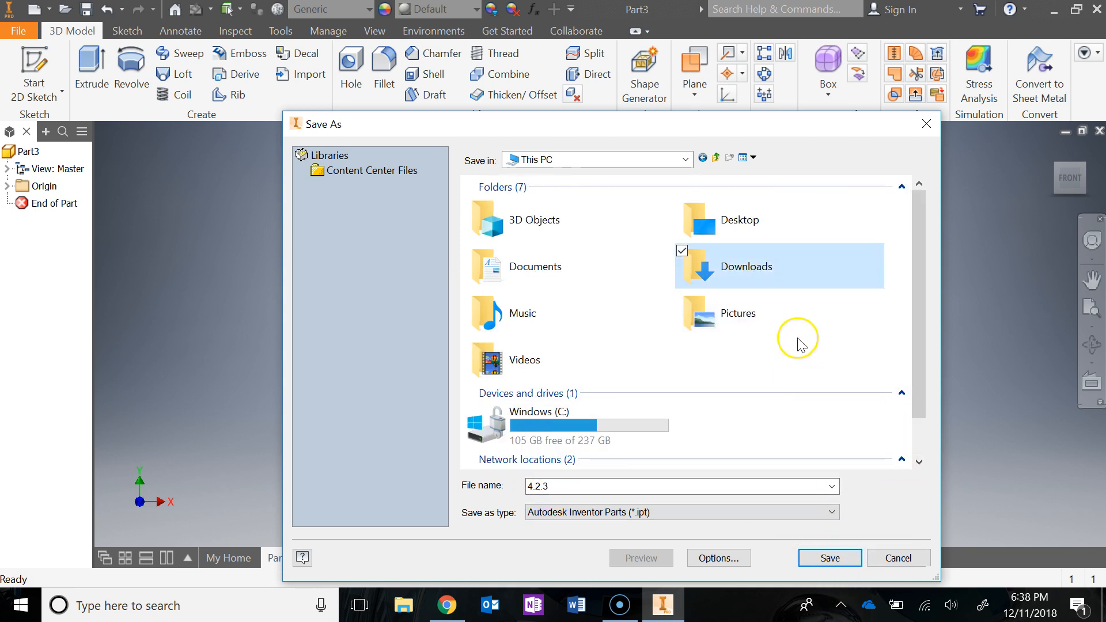
{"action": "double_click", "coordinate": [755, 274]}
{"action": "left_click", "coordinate": [831, 566]}
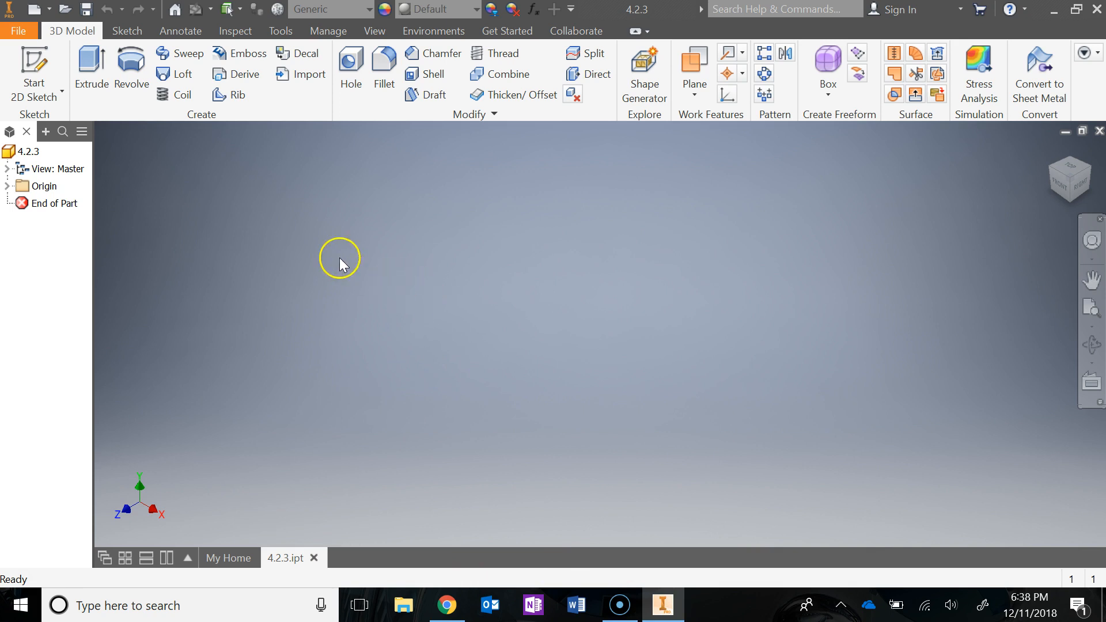
Step: Start a sketch on the XY plane and, after checking the reference drawing in Chrome, draw a 3.5 in horizontal line rightward from the origin
{"action": "left_click", "coordinate": [33, 63]}
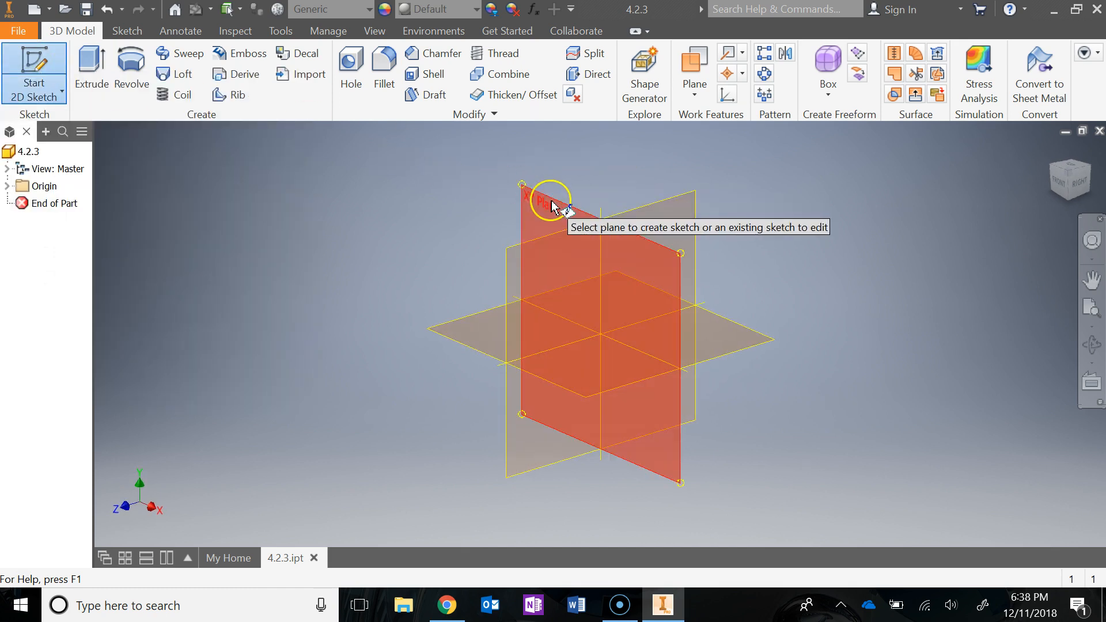
{"action": "left_click", "coordinate": [551, 213]}
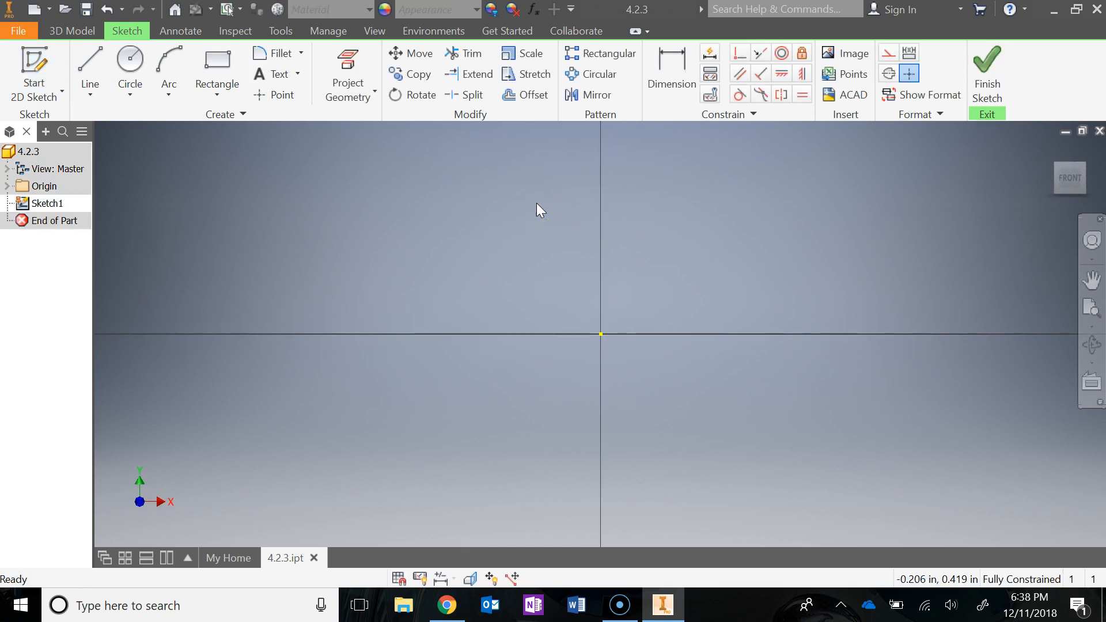
{"action": "left_click", "coordinate": [91, 65]}
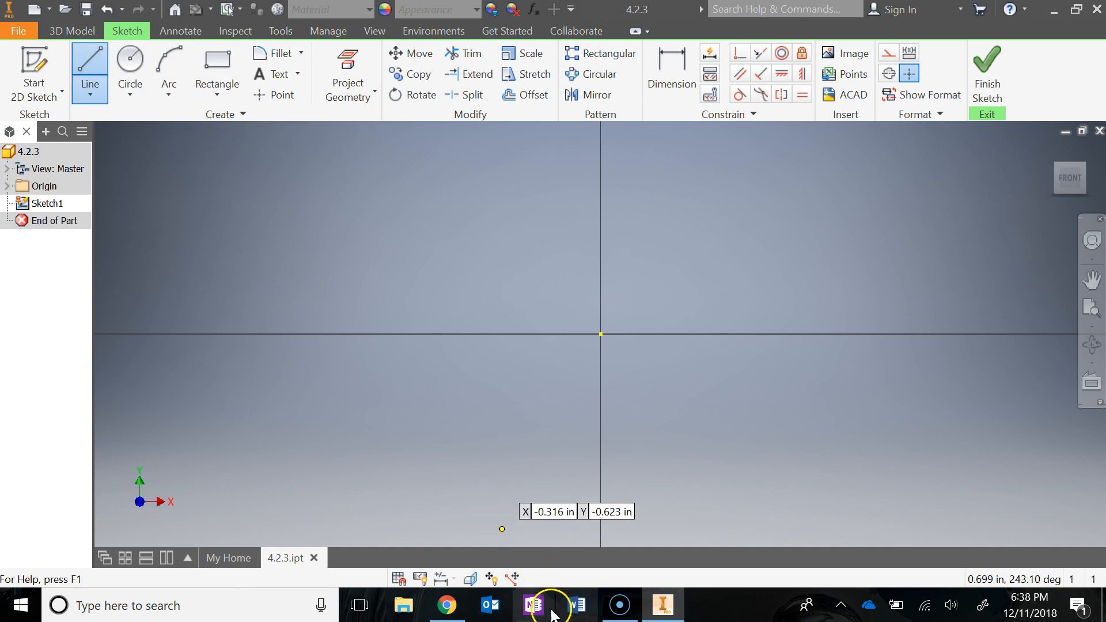
{"action": "left_click", "coordinate": [447, 606]}
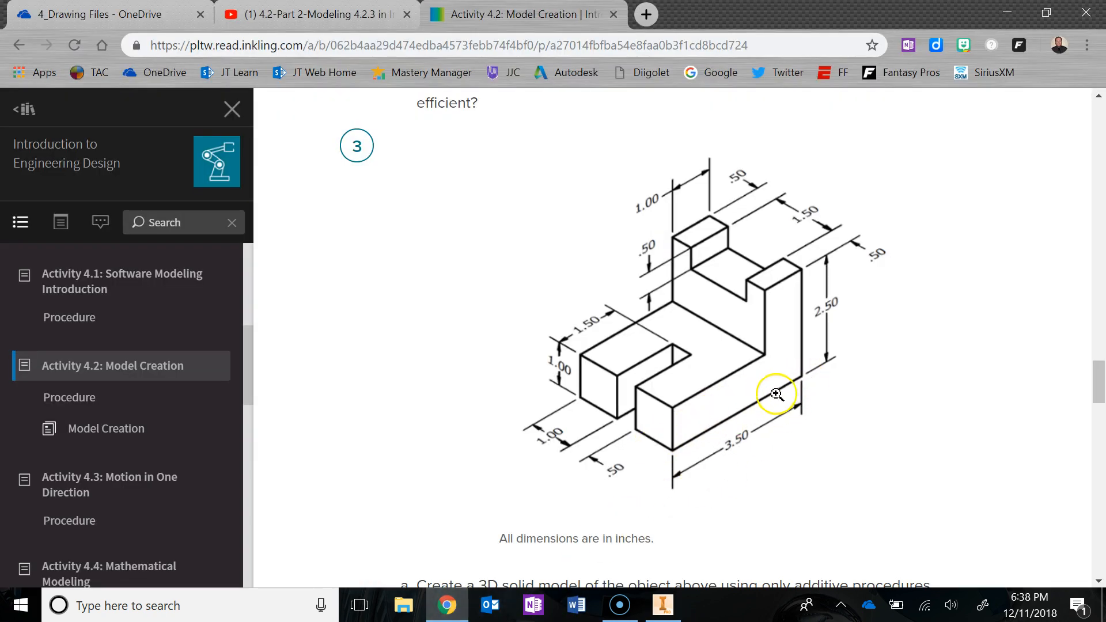
{"action": "left_click", "coordinate": [452, 606]}
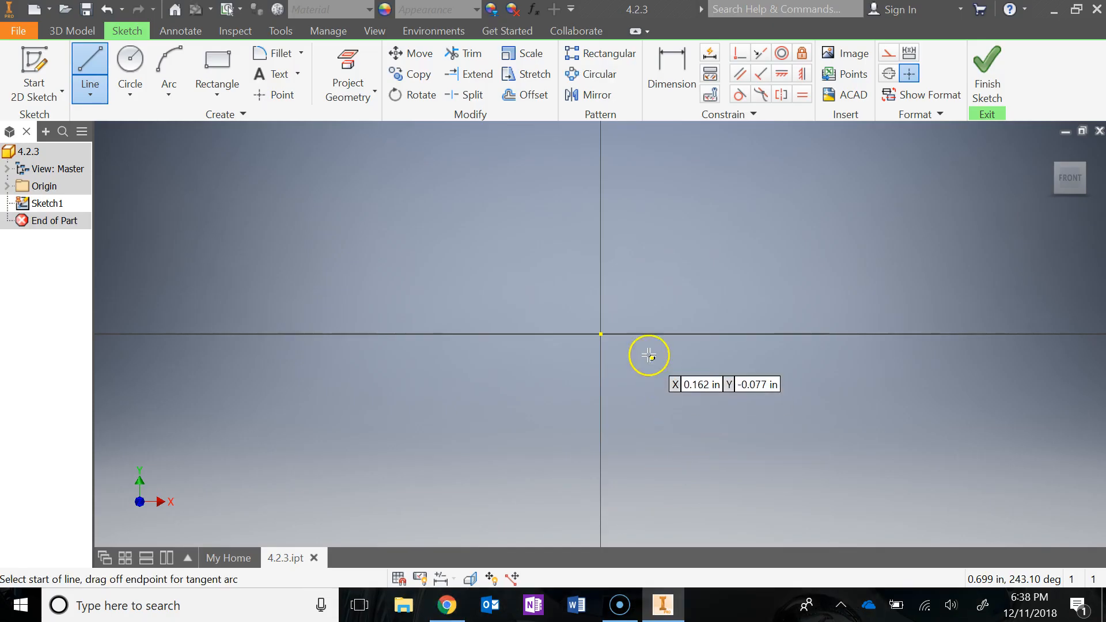
{"action": "left_click", "coordinate": [600, 334]}
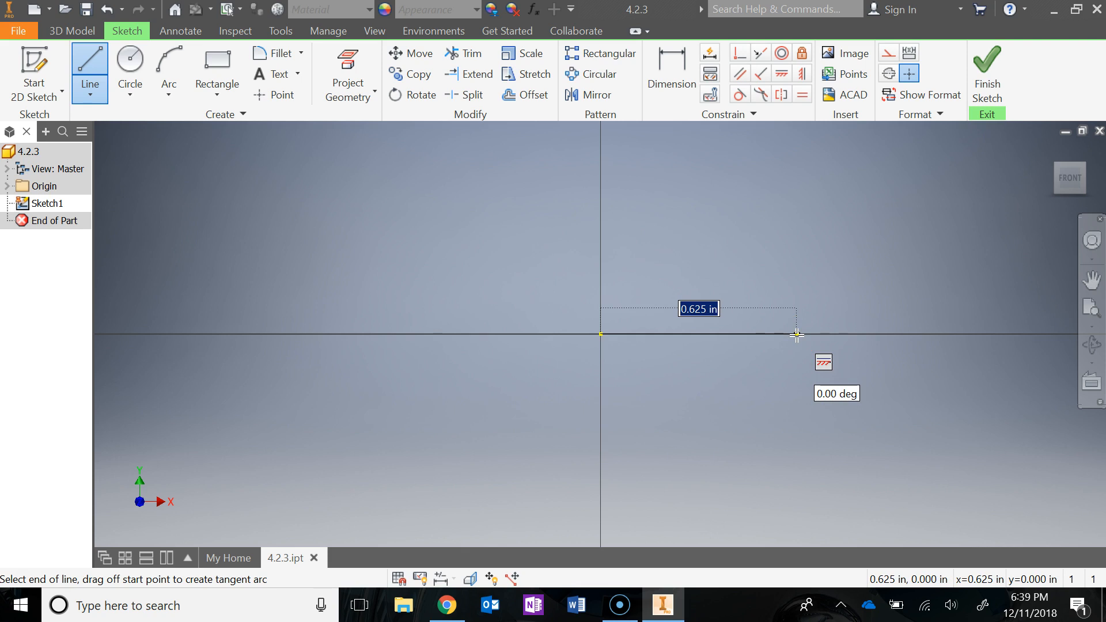
{"action": "type", "text": "3.5"}
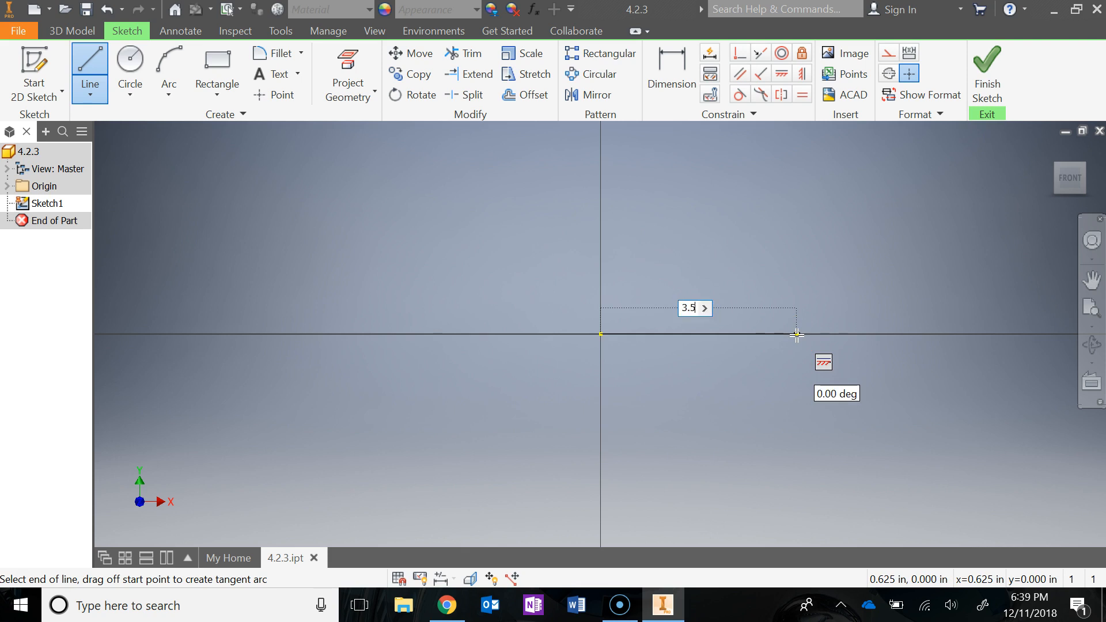
{"action": "key", "text": "Return"}
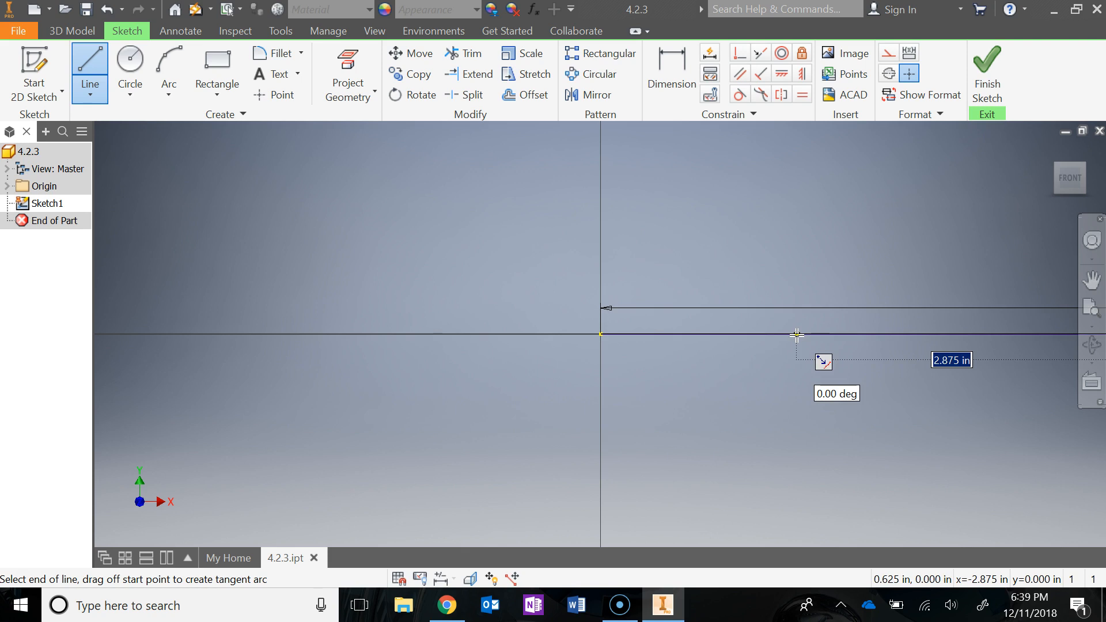
Step: Consult the drawing in Chrome, then draw a 2.5 in vertical line up from the base line's right end and a 1 in line leftward
{"action": "scroll", "coordinate": [815, 345], "scroll_direction": "down", "scroll_amount": 2}
{"action": "scroll", "coordinate": [815, 345], "scroll_direction": "down", "scroll_amount": 4}
{"action": "mouse_move", "coordinate": [884, 311]}
{"action": "middle_mouse_down"}
{"action": "mouse_move", "coordinate": [891, 303]}
{"action": "mouse_move", "coordinate": [605, 309]}
{"action": "mouse_move", "coordinate": [625, 350]}
{"action": "middle_mouse_up"}
{"action": "scroll", "coordinate": [614, 308], "scroll_direction": "up", "scroll_amount": 3}
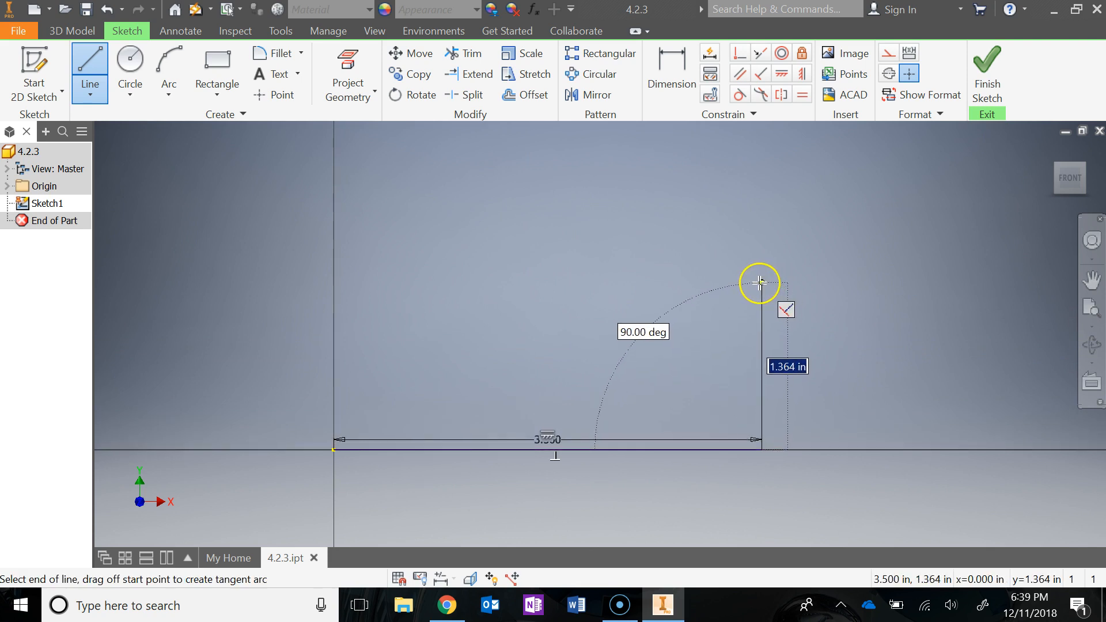
{"action": "left_click", "coordinate": [446, 605]}
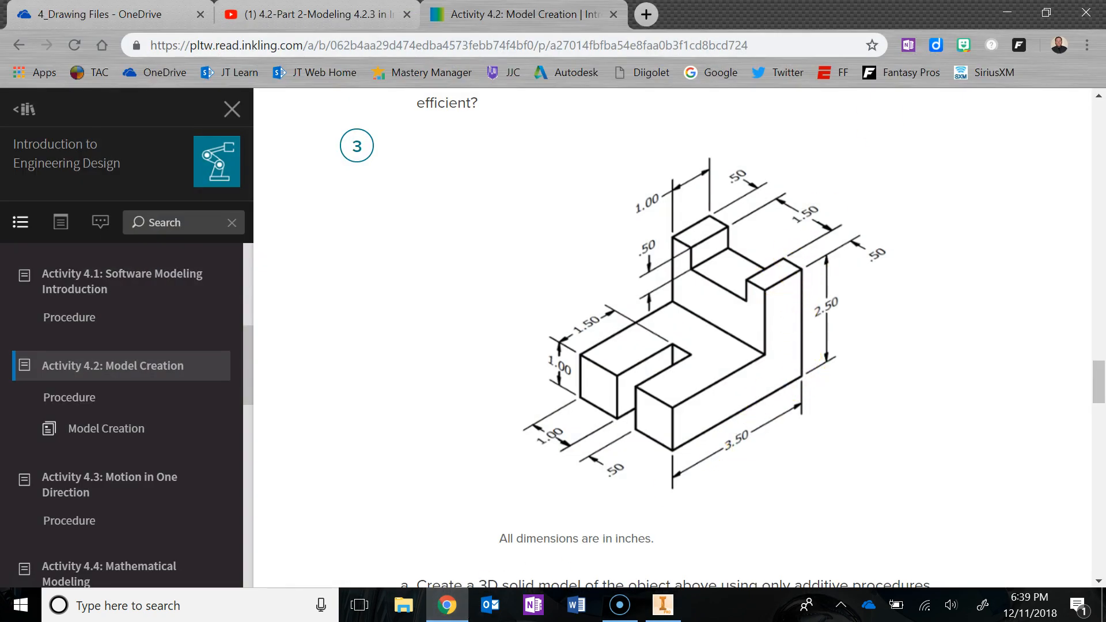
{"action": "left_click", "coordinate": [1008, 12]}
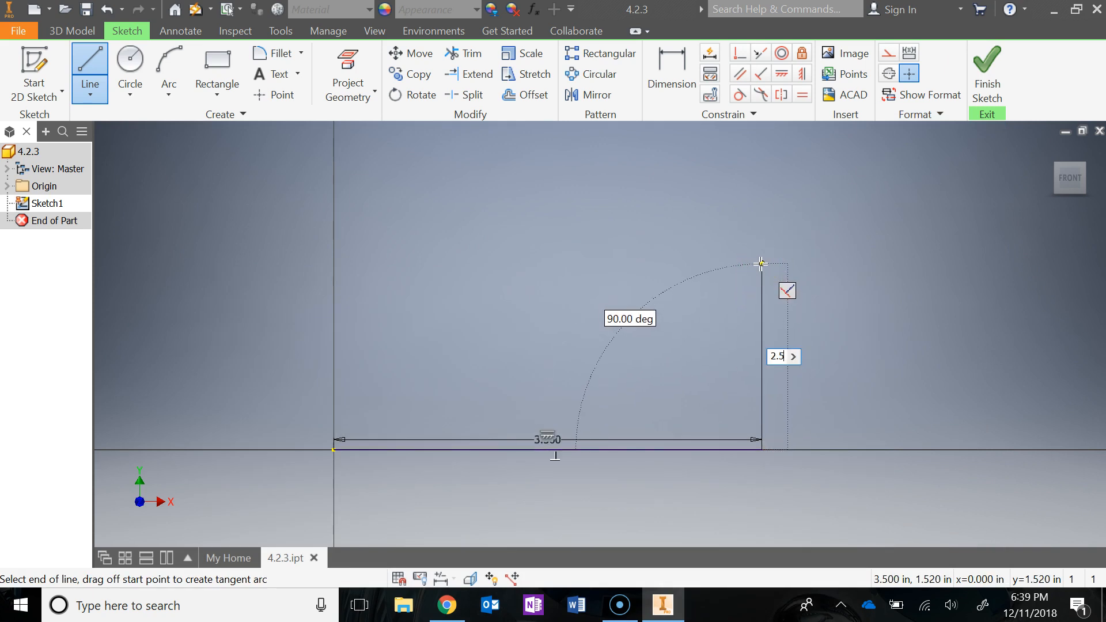
{"action": "key", "text": "Return"}
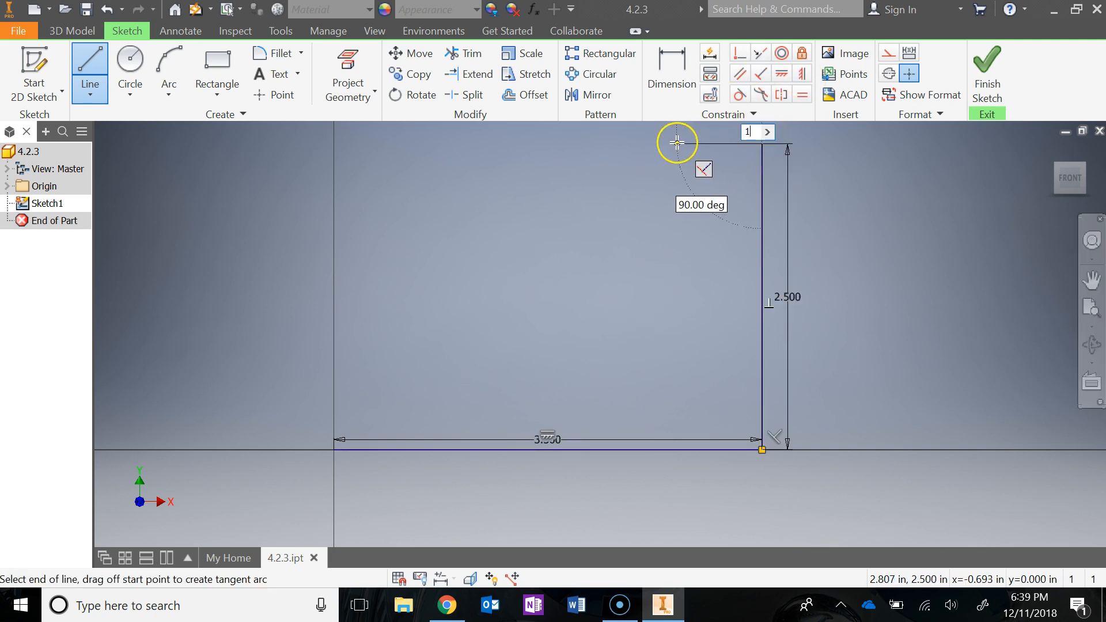
{"action": "key", "text": "Return"}
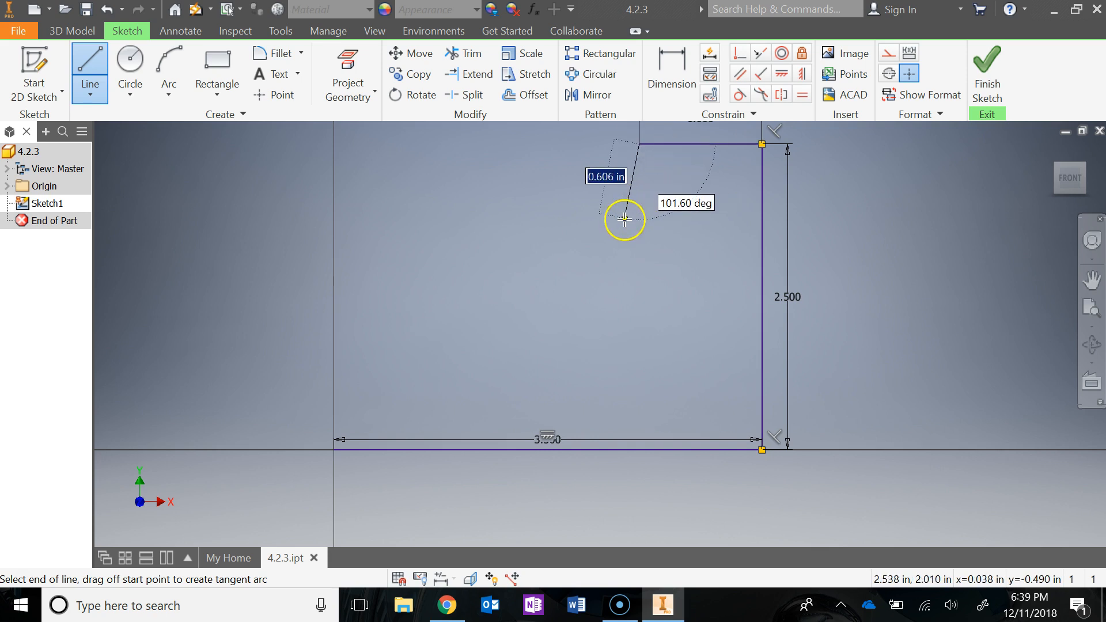
{"action": "key", "text": "Escape"}
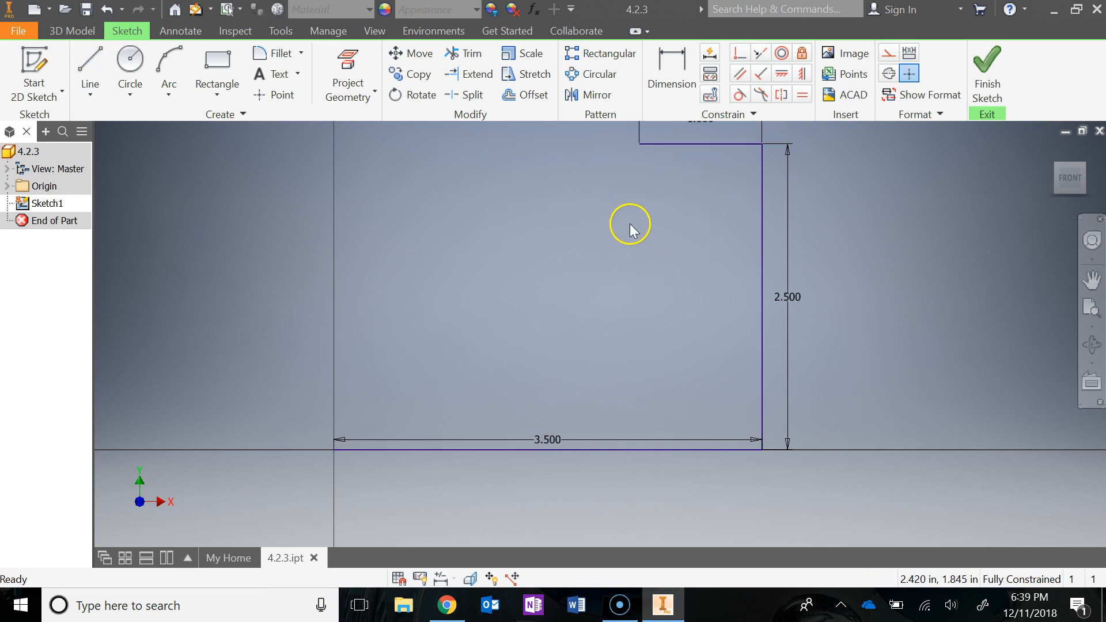
Step: Close the L-shaped profile with a 1 in vertical line from the origin, a horizontal line, and a vertical line to the upper line's left end
{"action": "left_click", "coordinate": [86, 68]}
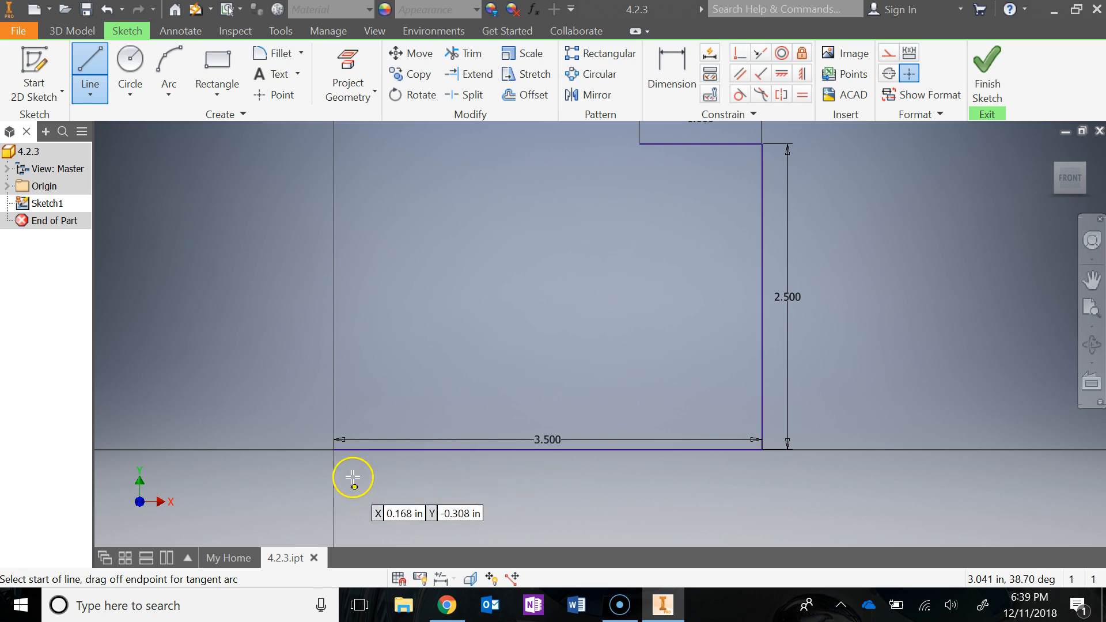
{"action": "left_click", "coordinate": [334, 449]}
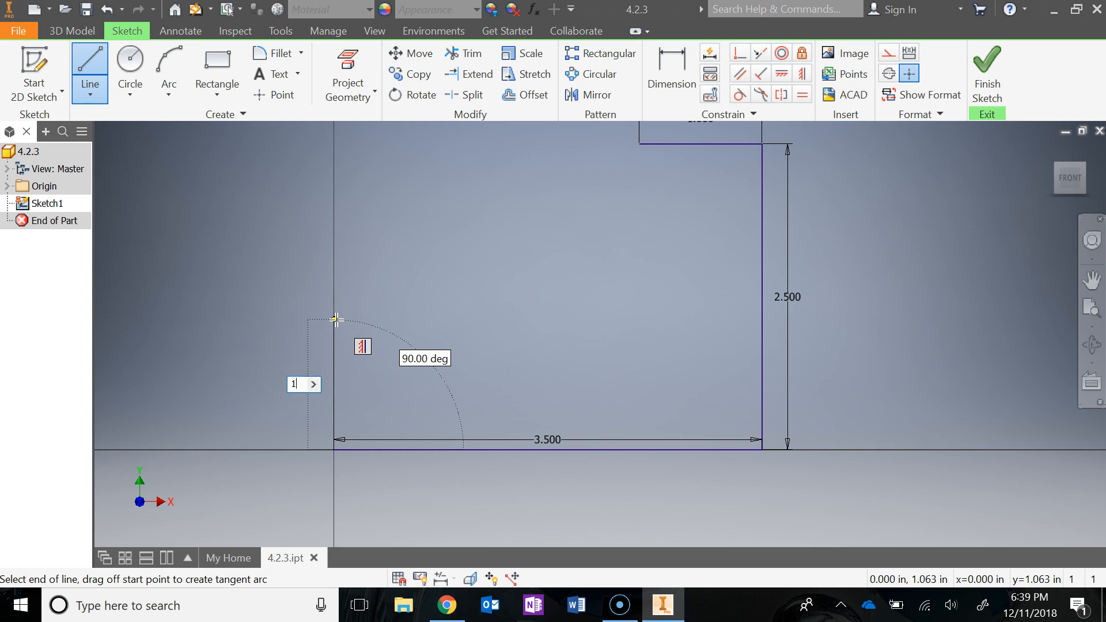
{"action": "type", "text": "1"}
{"action": "key", "text": "Return"}
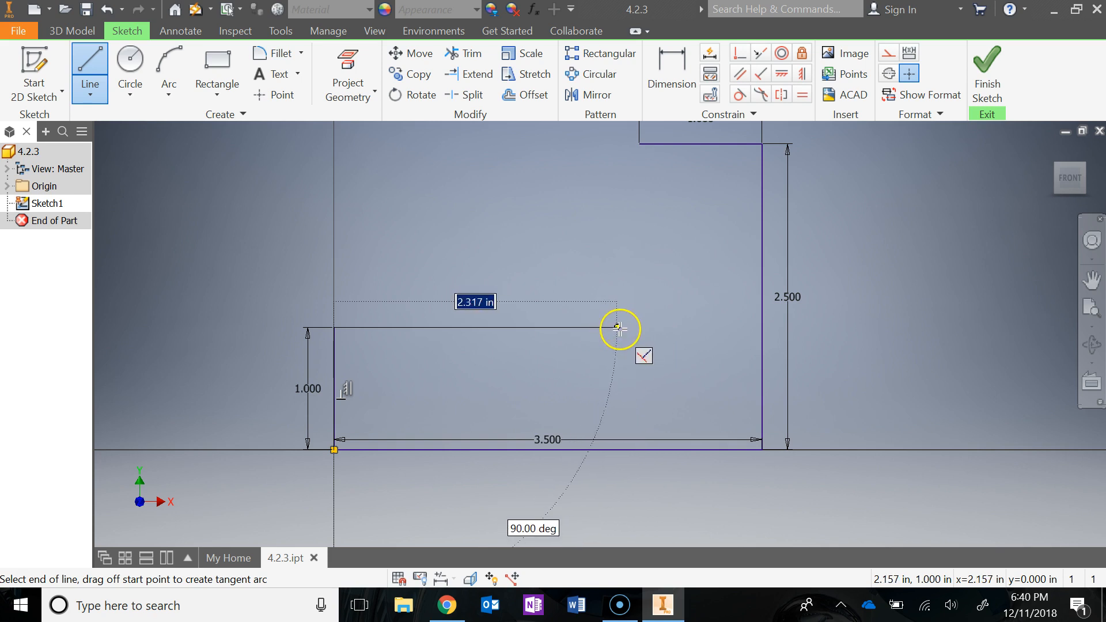
{"action": "left_click", "coordinate": [637, 328]}
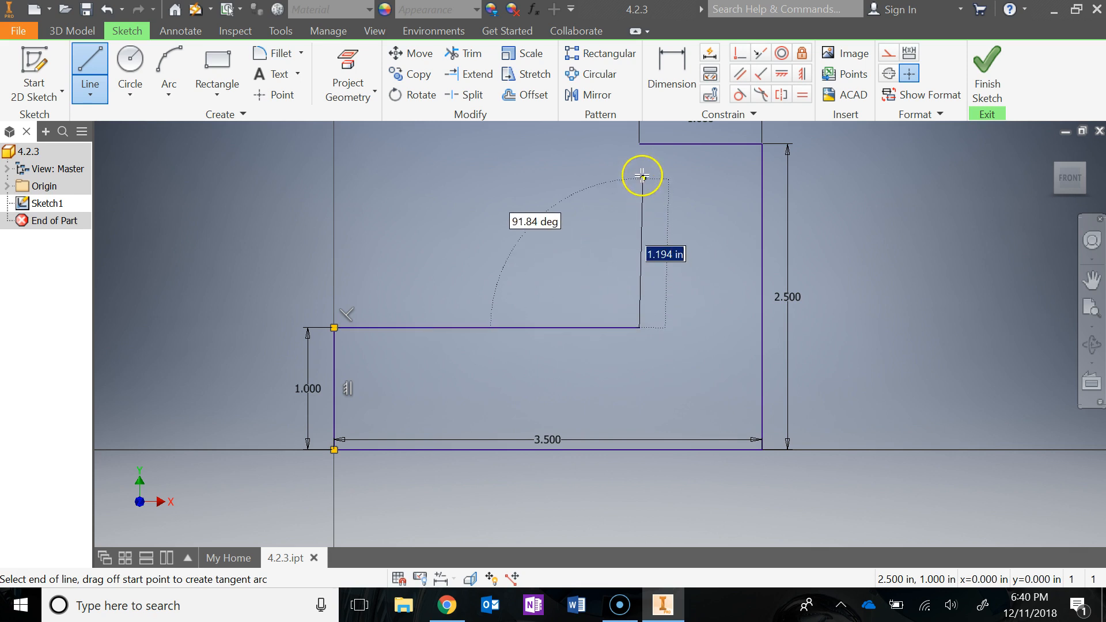
{"action": "left_click", "coordinate": [639, 145]}
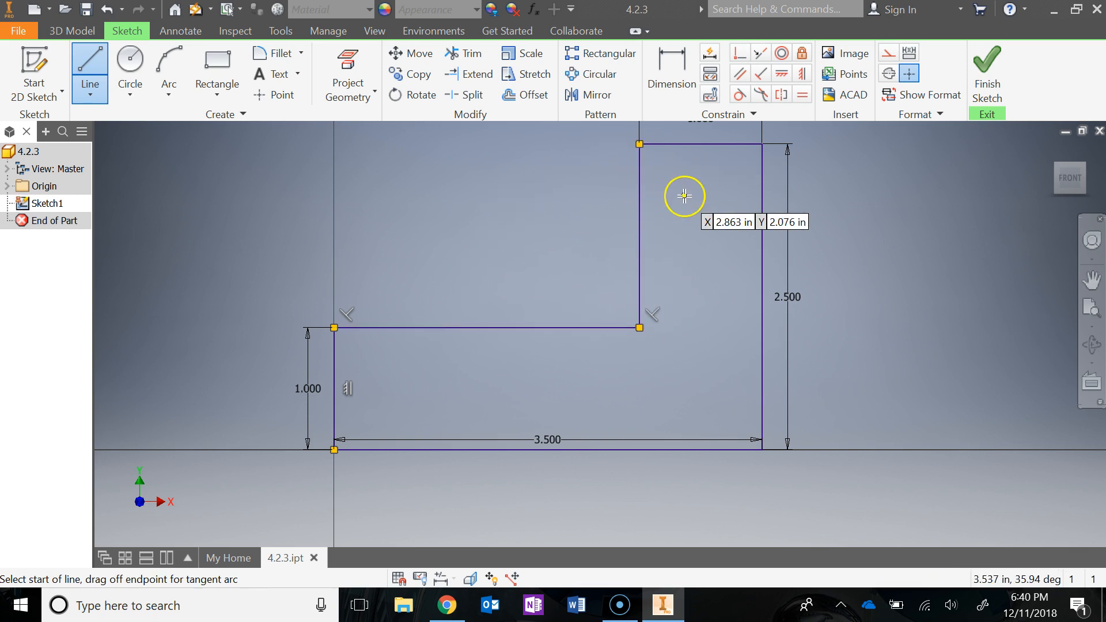
{"action": "key", "text": "Escape"}
Step: Move the 3.5 in dimension below the base line and finish the sketch
{"action": "scroll", "coordinate": [727, 297], "scroll_direction": "down", "scroll_amount": 3}
{"action": "middle_click_drag", "start_coordinate": [726, 299], "coordinate": [717, 322]}
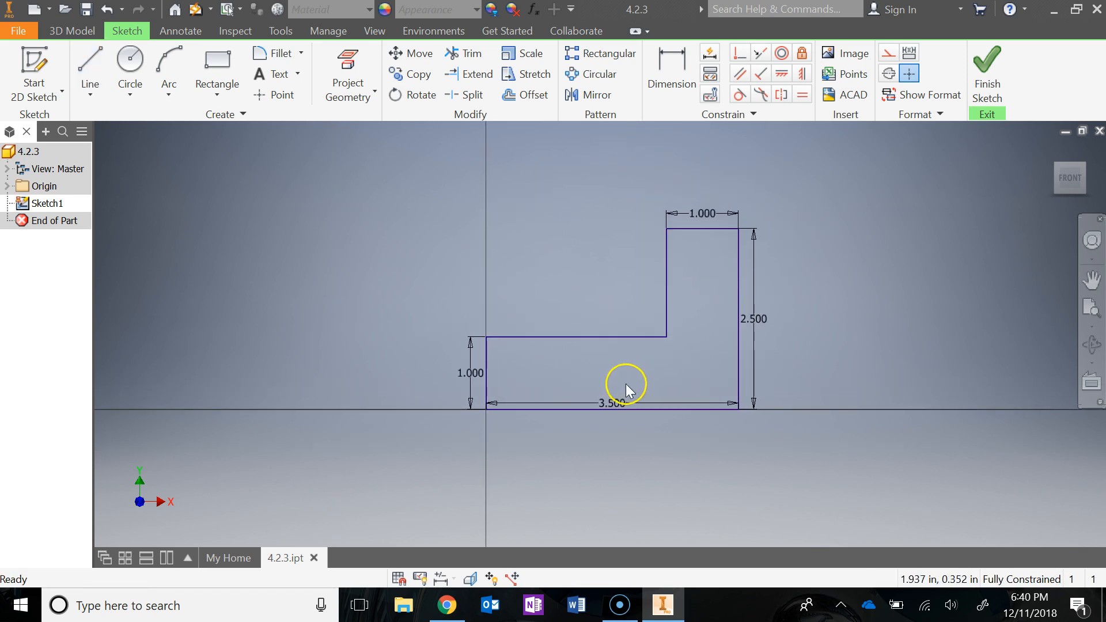
{"action": "left_click_drag", "start_coordinate": [614, 405], "coordinate": [611, 434]}
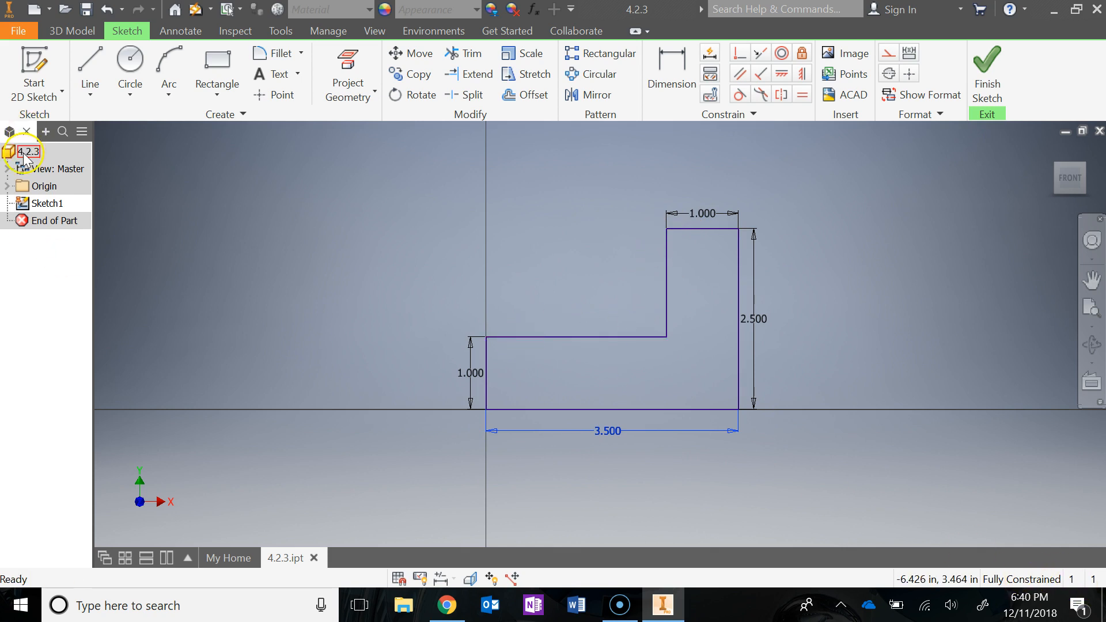
{"action": "left_click", "coordinate": [995, 86]}
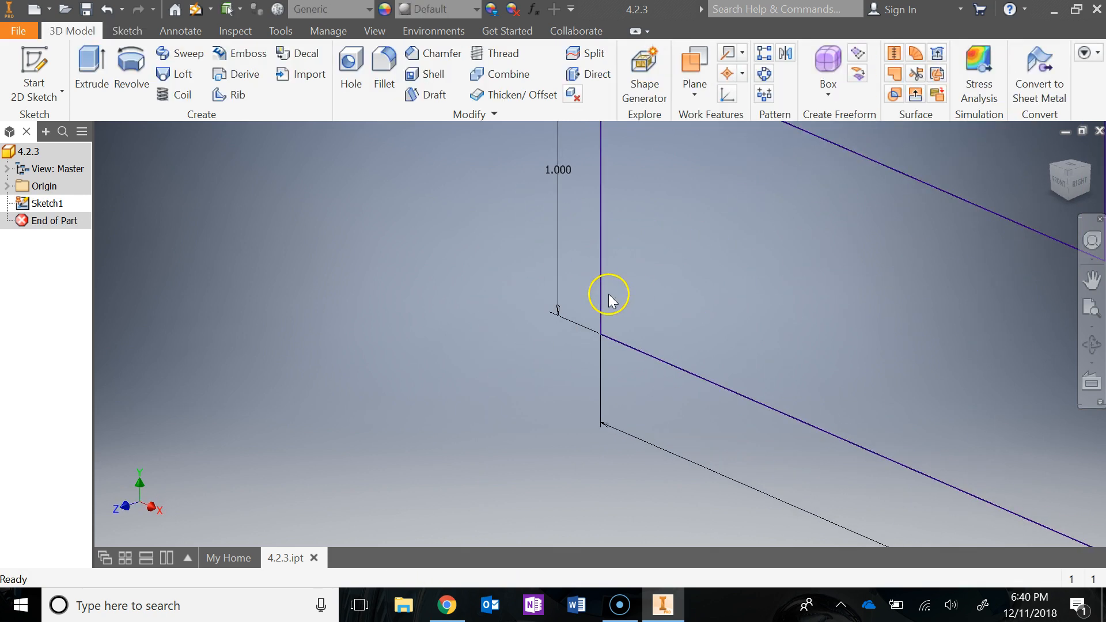
Step: Extrude the L-shaped profile 2.5 in in the reversed direction, checking the depth against the reference drawing in Chrome
{"action": "middle_click_drag", "start_coordinate": [722, 320], "coordinate": [620, 340]}
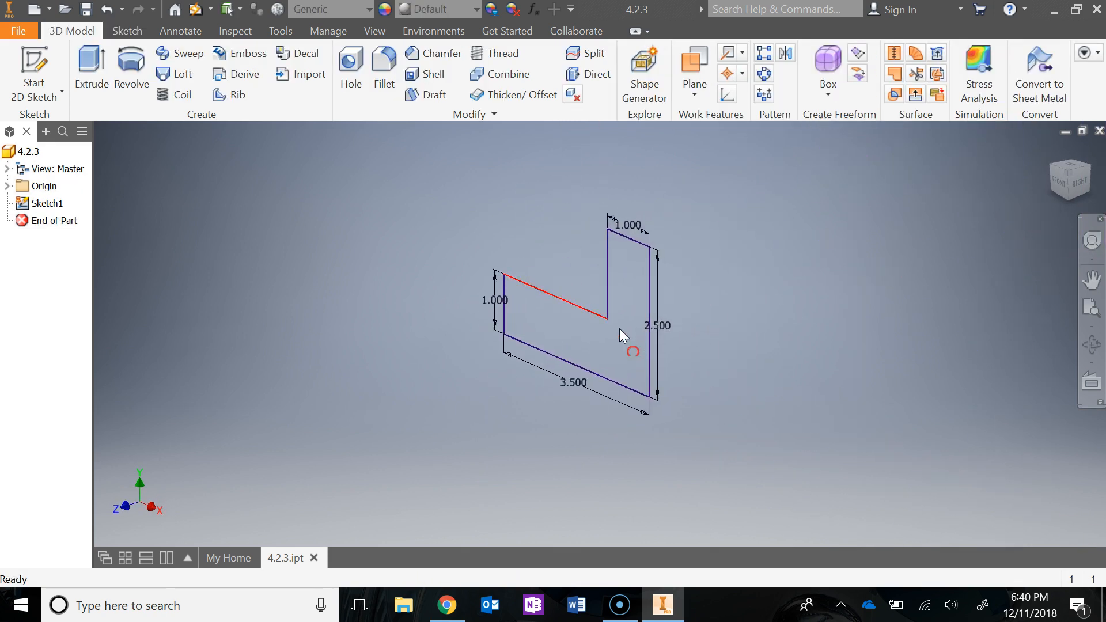
{"action": "left_click", "coordinate": [92, 63]}
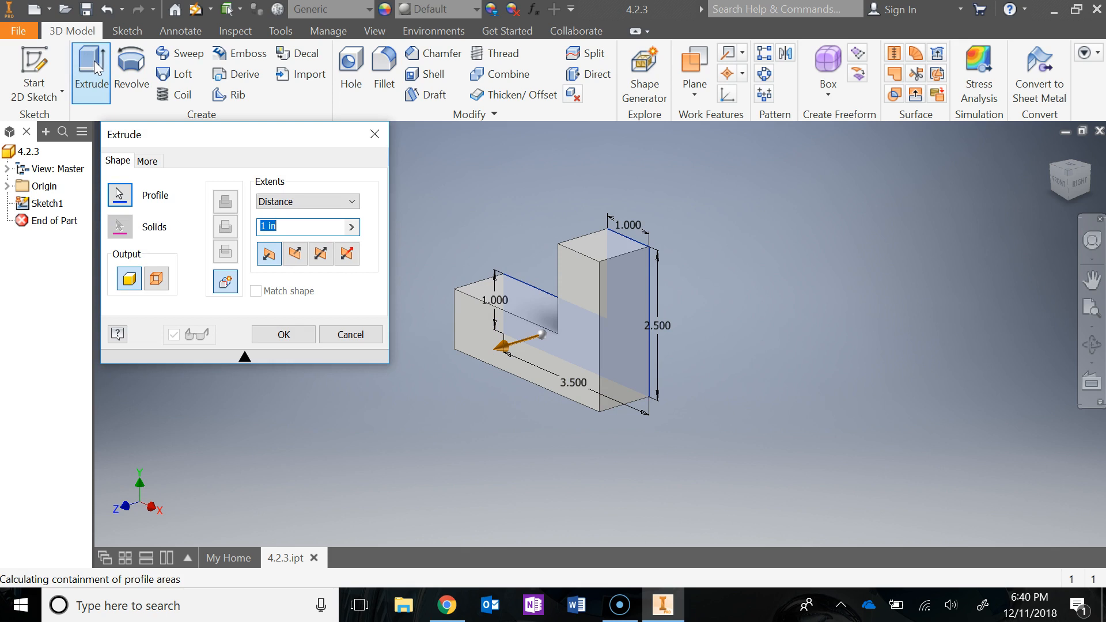
{"action": "left_click", "coordinate": [295, 253]}
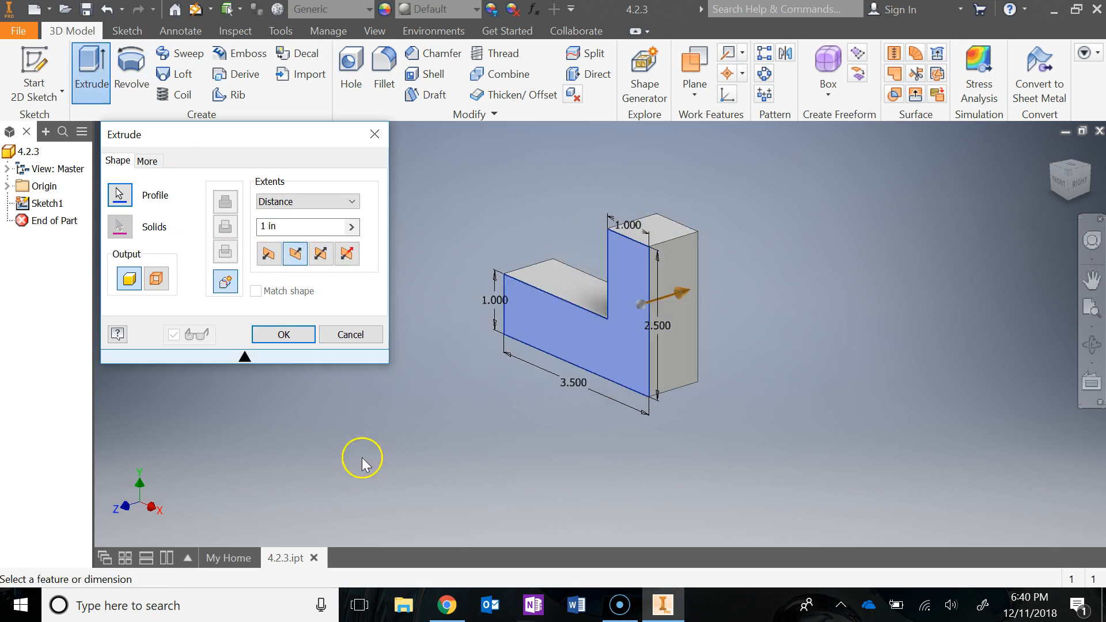
{"action": "left_click", "coordinate": [447, 605]}
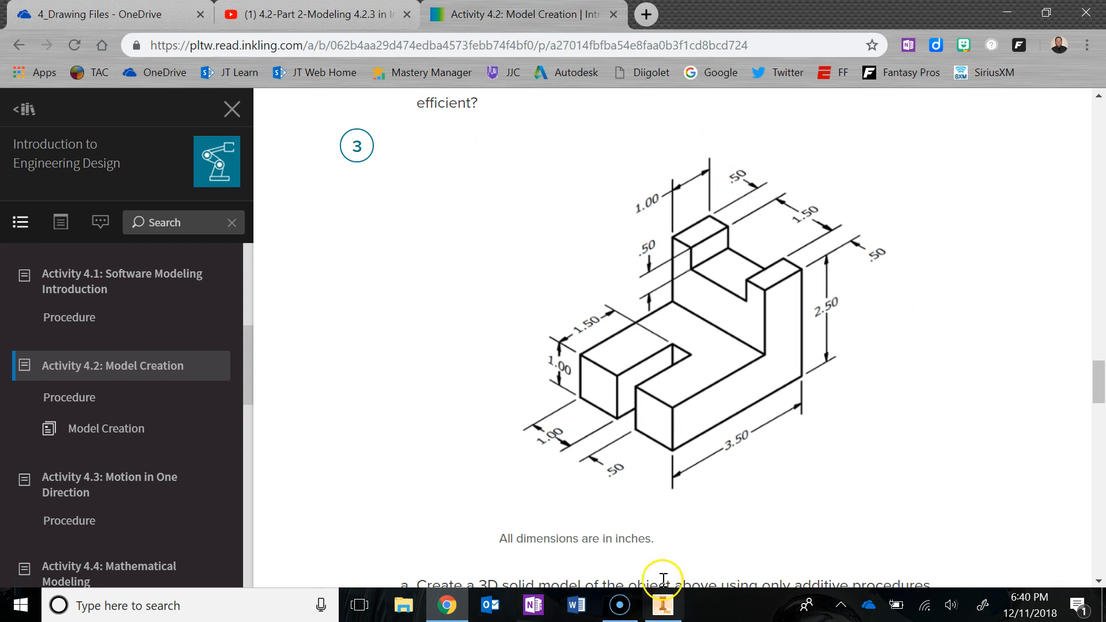
{"action": "left_click", "coordinate": [662, 605]}
{"action": "left_click", "coordinate": [248, 226]}
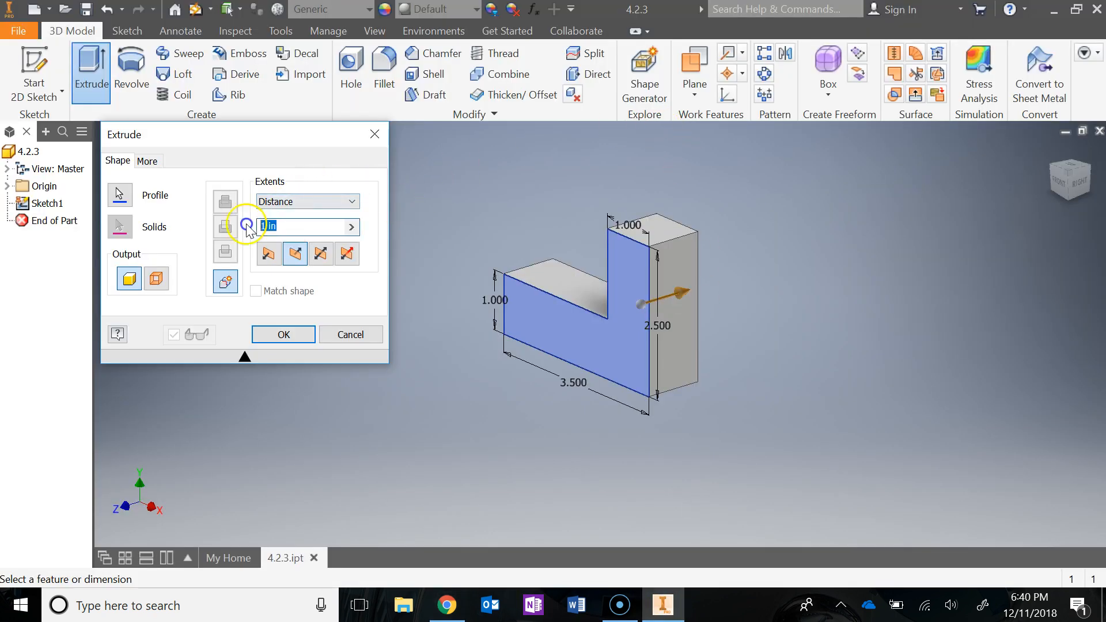
{"action": "type", "text": "2.5"}
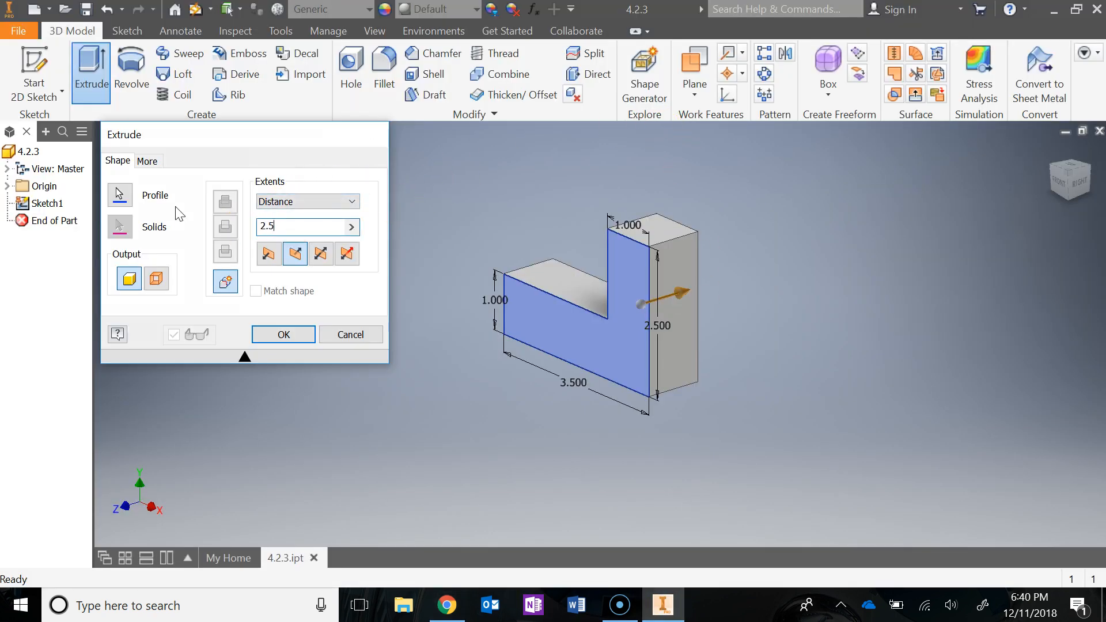
{"action": "key", "text": "Return"}
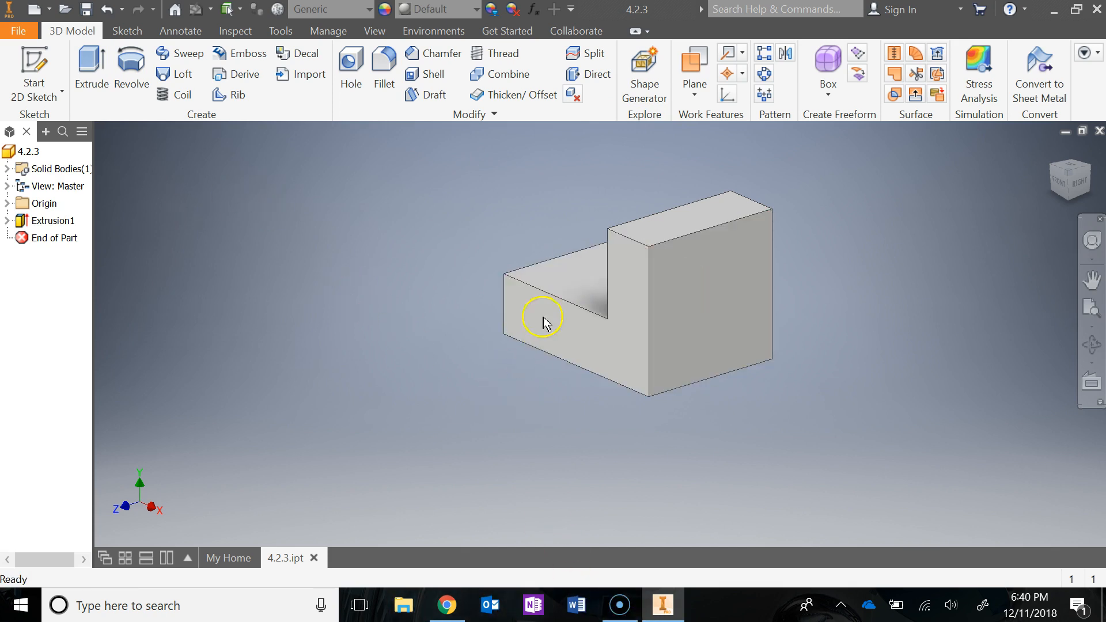
Step: Compare the extruded solid's orientation with the reference drawing in Chrome, orbit around the part, and return to the home view
{"action": "left_click", "coordinate": [454, 611]}
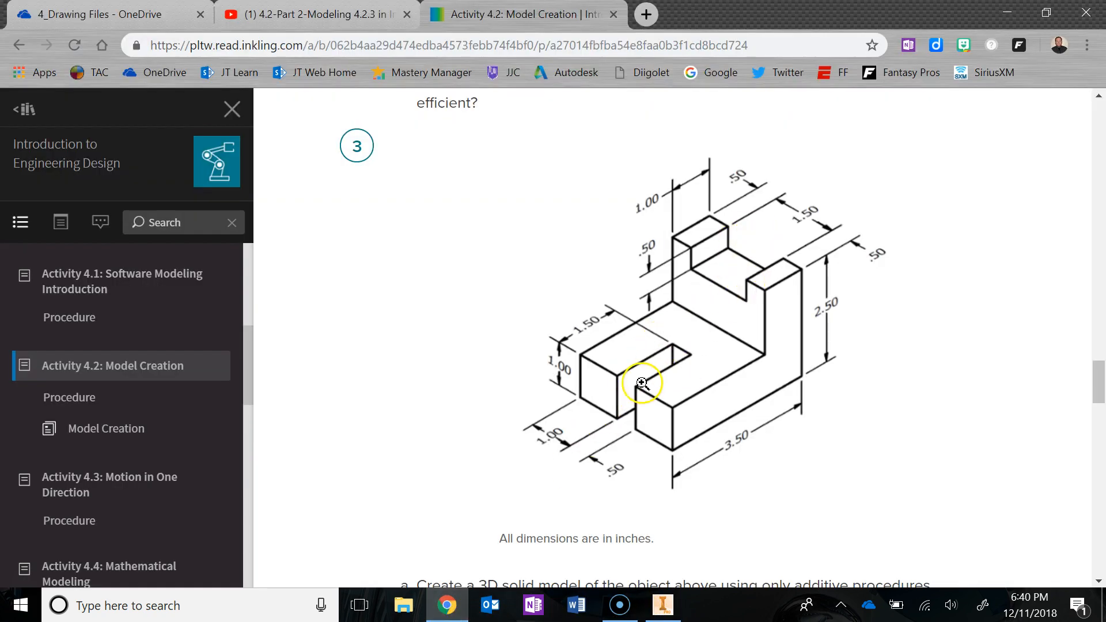
{"action": "left_click", "coordinate": [454, 609]}
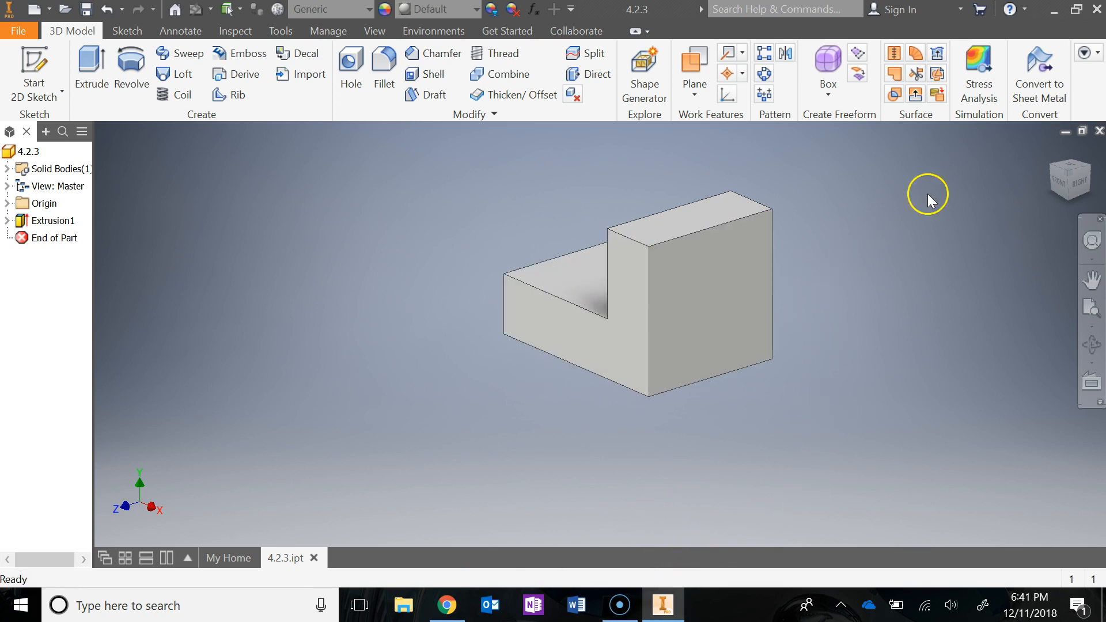
{"action": "middle_click_drag", "start_coordinate": [502, 444], "coordinate": [734, 415], "text": "shift"}
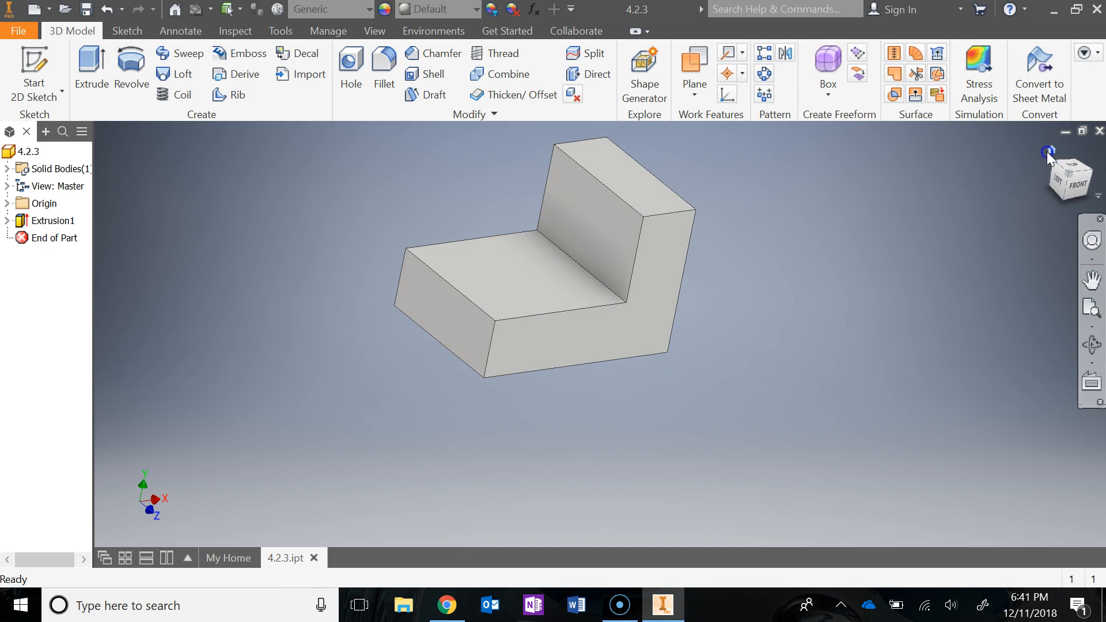
{"action": "left_click", "coordinate": [1050, 150]}
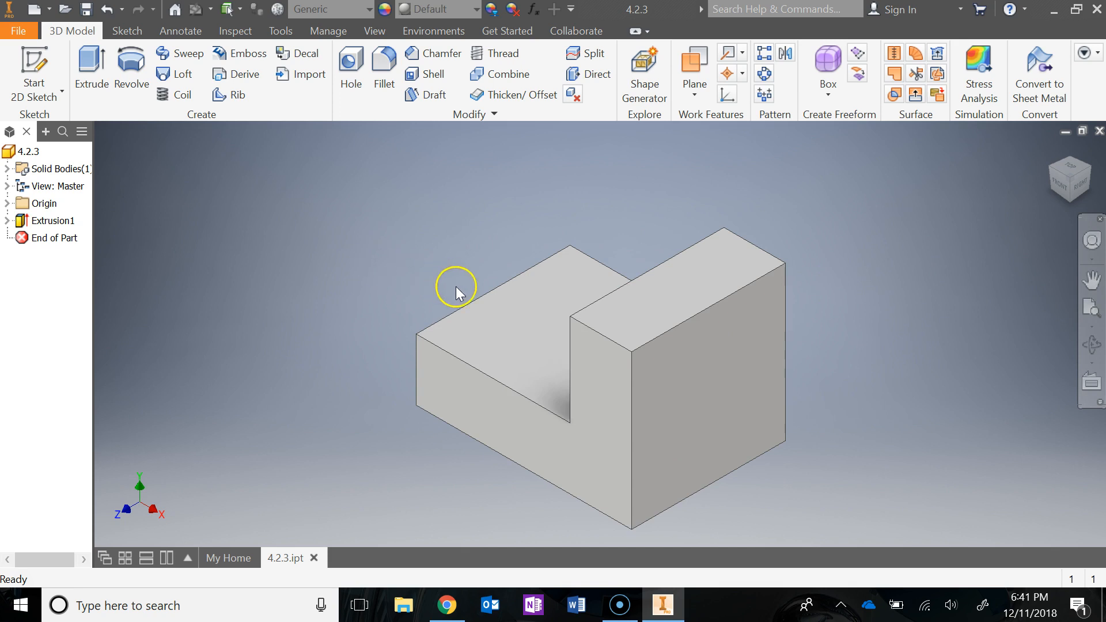
Step: Orient the part to the isometric corner between Top, Back and Left, set it as Home with Fit to View, and test the home view
{"action": "middle_click_drag", "start_coordinate": [491, 355], "coordinate": [803, 380], "text": "shift"}
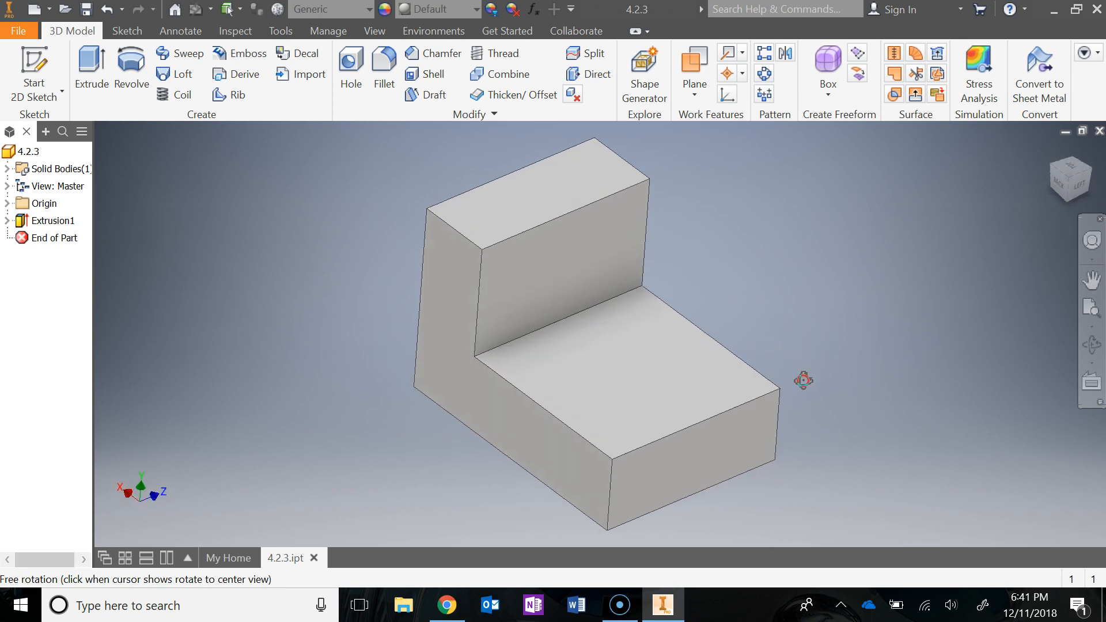
{"action": "left_click_drag", "start_coordinate": [804, 380], "coordinate": [805, 378], "text": "shift"}
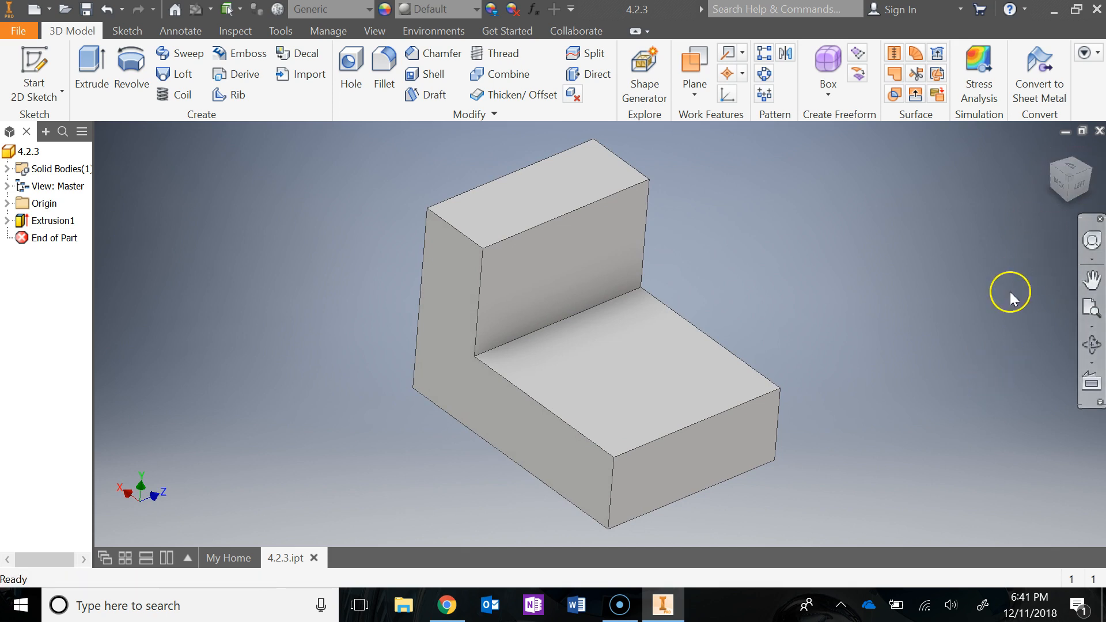
{"action": "left_click", "coordinate": [1071, 181]}
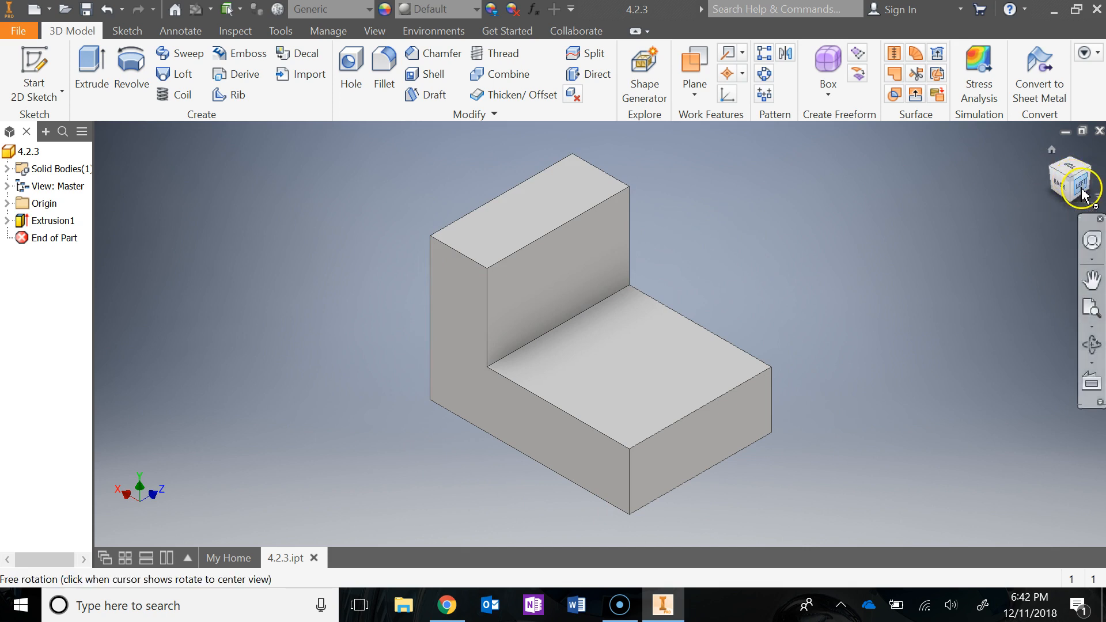
{"action": "left_click", "coordinate": [550, 238]}
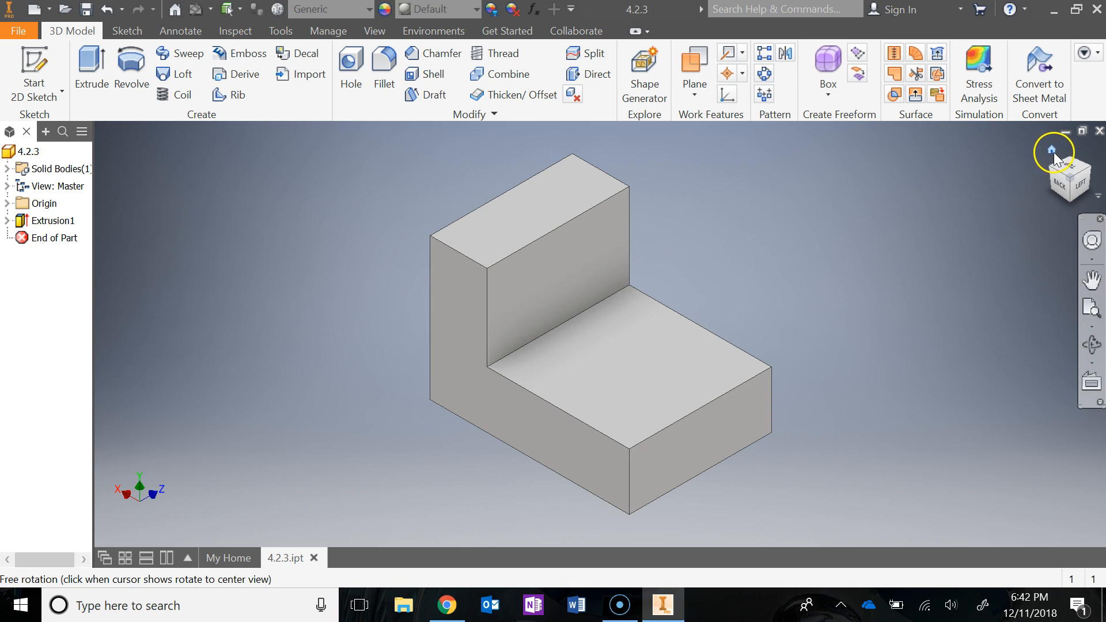
{"action": "right_click", "coordinate": [1054, 153]}
{"action": "left_click", "coordinate": [1017, 143]}
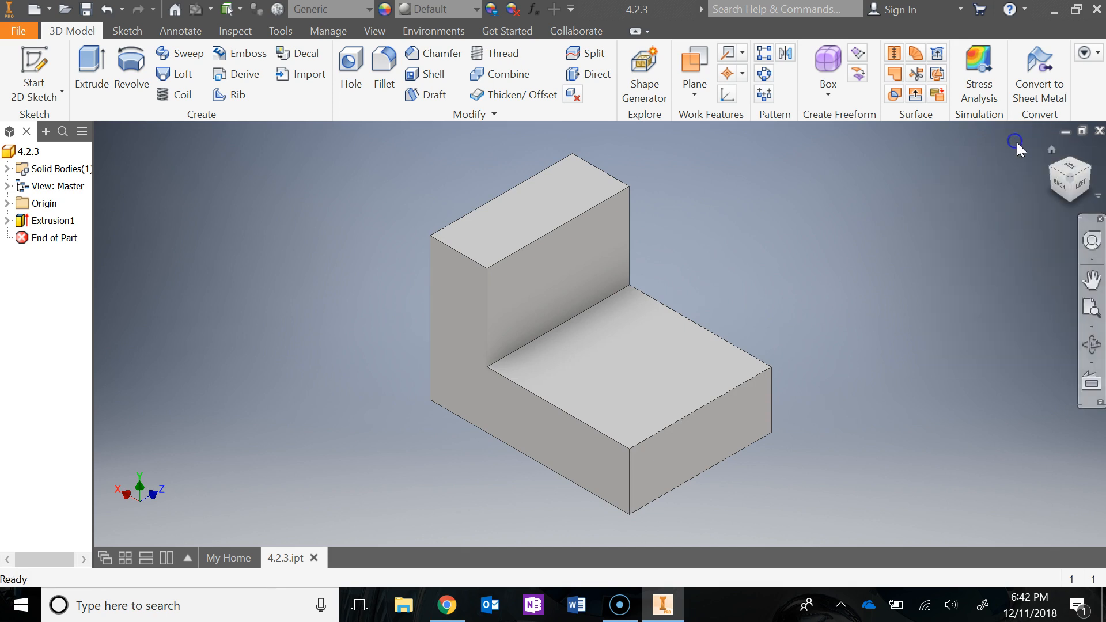
{"action": "right_click", "coordinate": [1053, 152]}
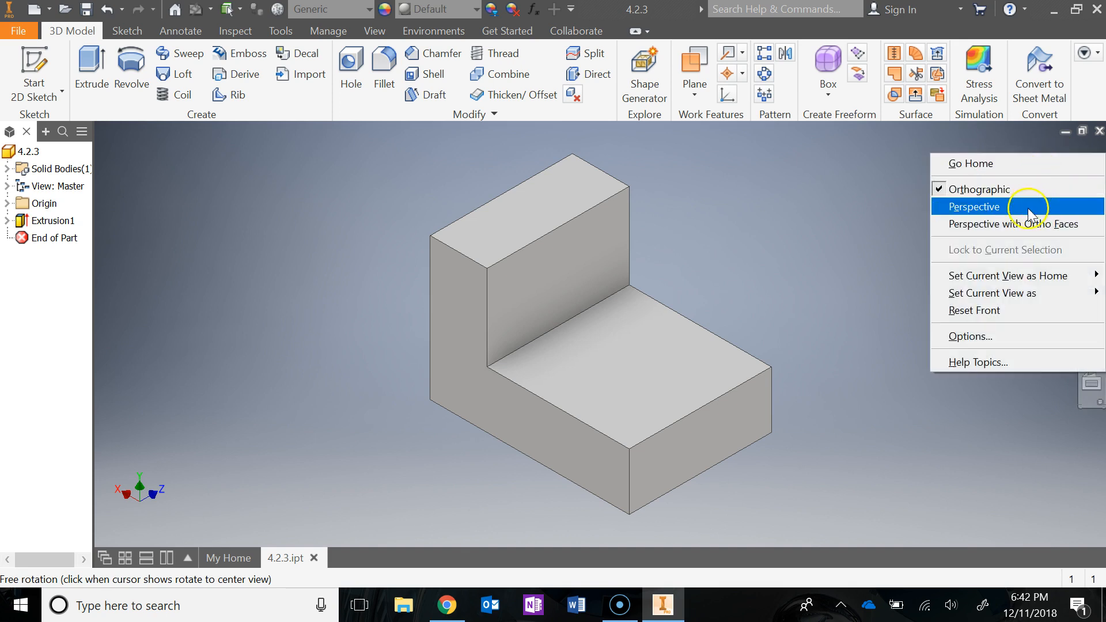
{"action": "mouse_move", "coordinate": [1019, 279]}
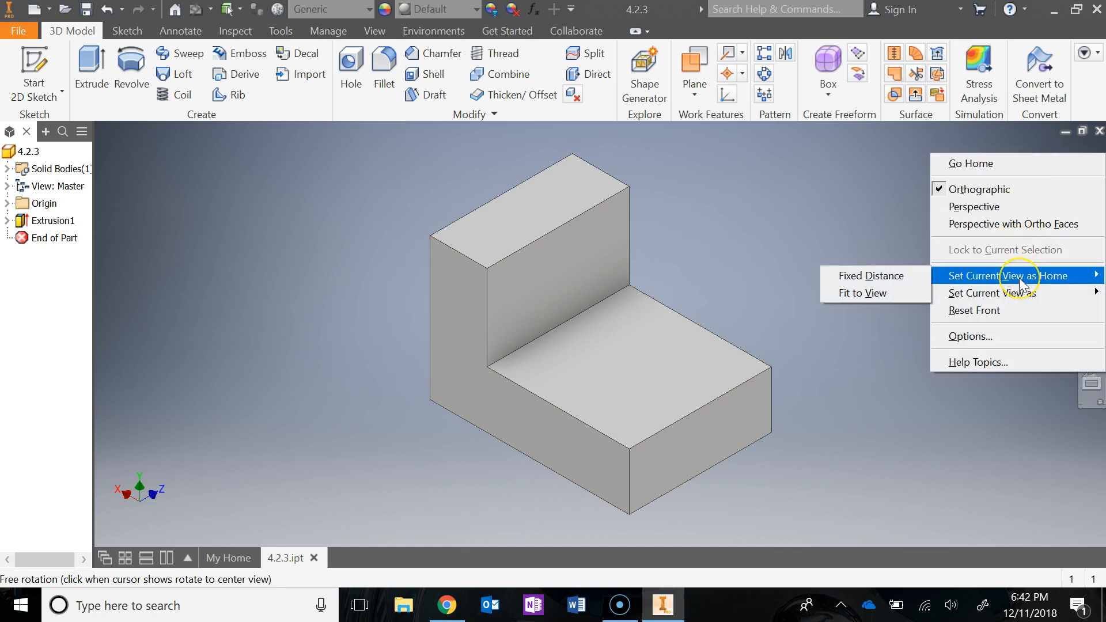
{"action": "left_click", "coordinate": [905, 292]}
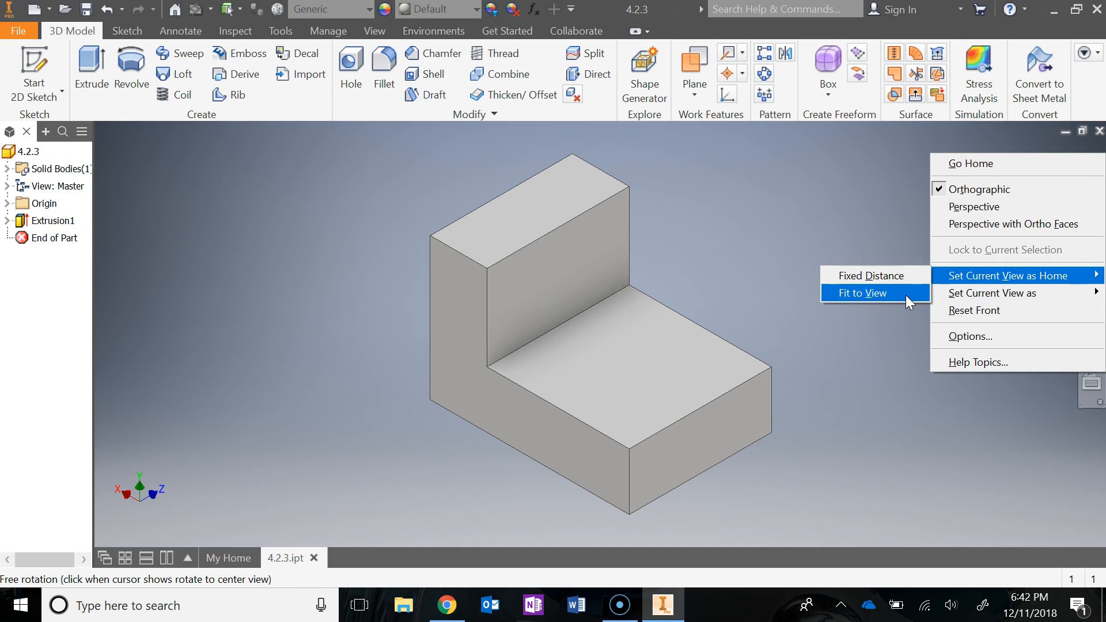
{"action": "left_click", "coordinate": [906, 294]}
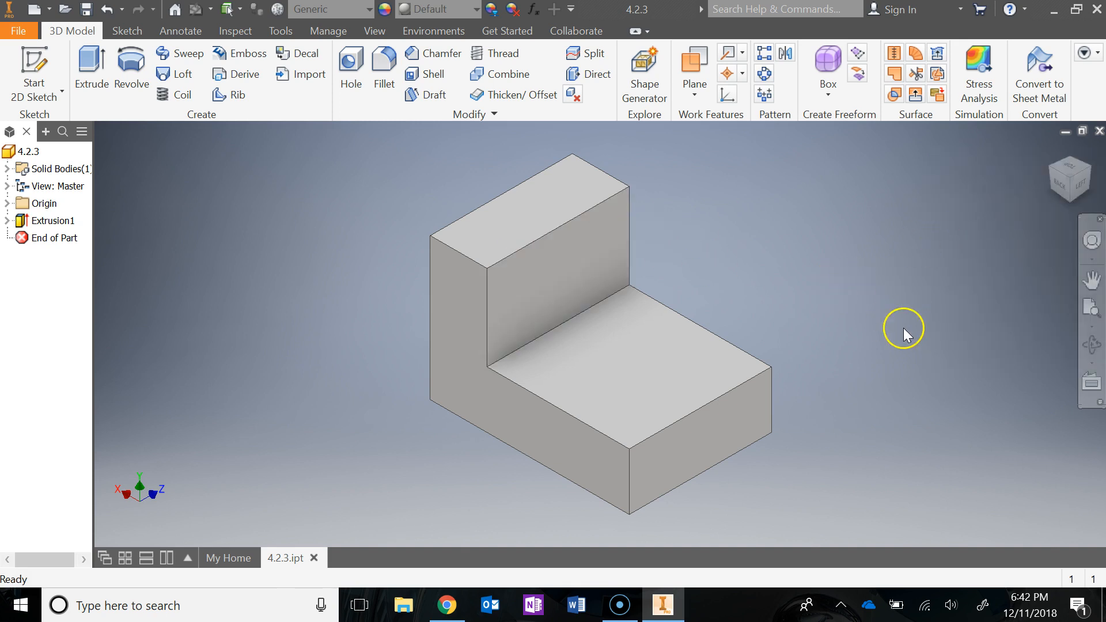
{"action": "middle_click_drag", "start_coordinate": [896, 301], "coordinate": [574, 258], "text": "shift"}
{"action": "left_click", "coordinate": [1051, 152]}
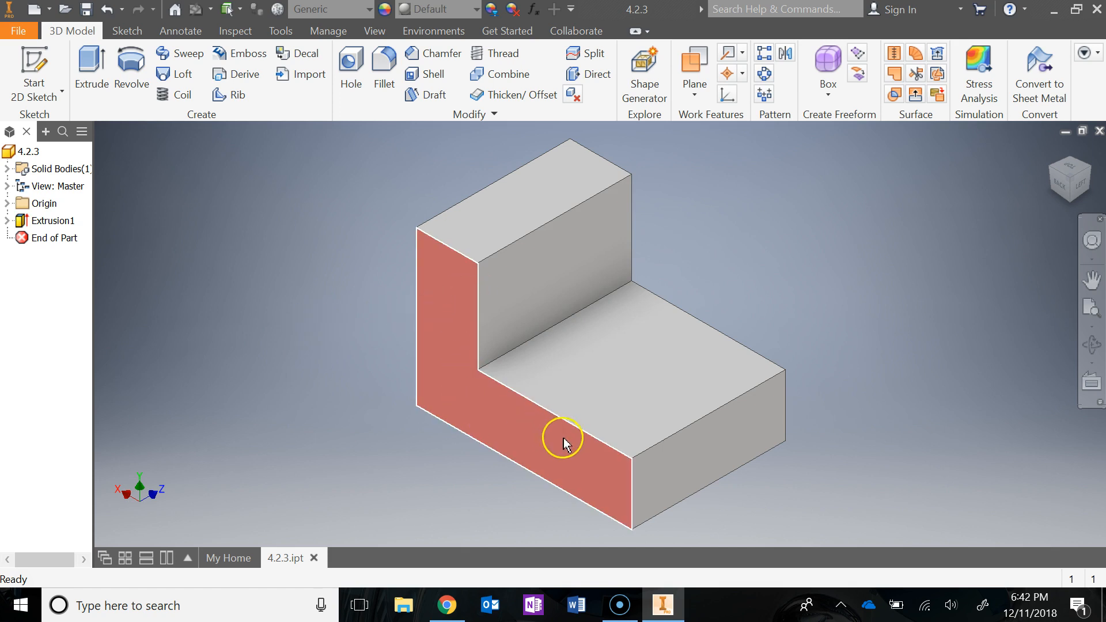
Step: Redefine the Back view of the L-shaped side as the Front view, and return the part to its home view
{"action": "left_click", "coordinate": [1061, 187]}
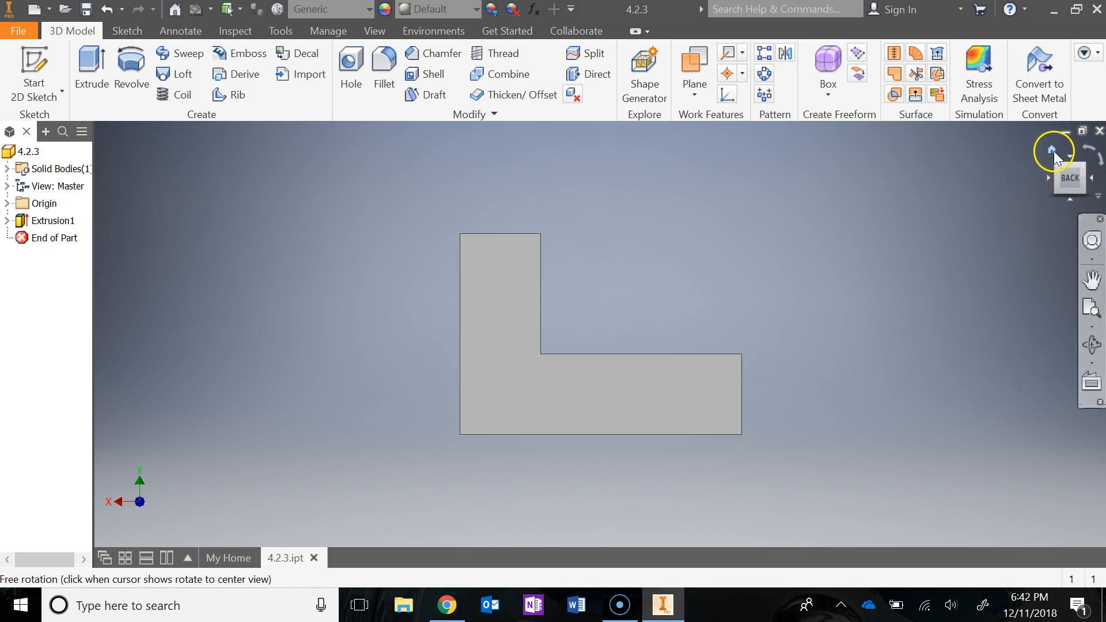
{"action": "right_click", "coordinate": [1054, 150]}
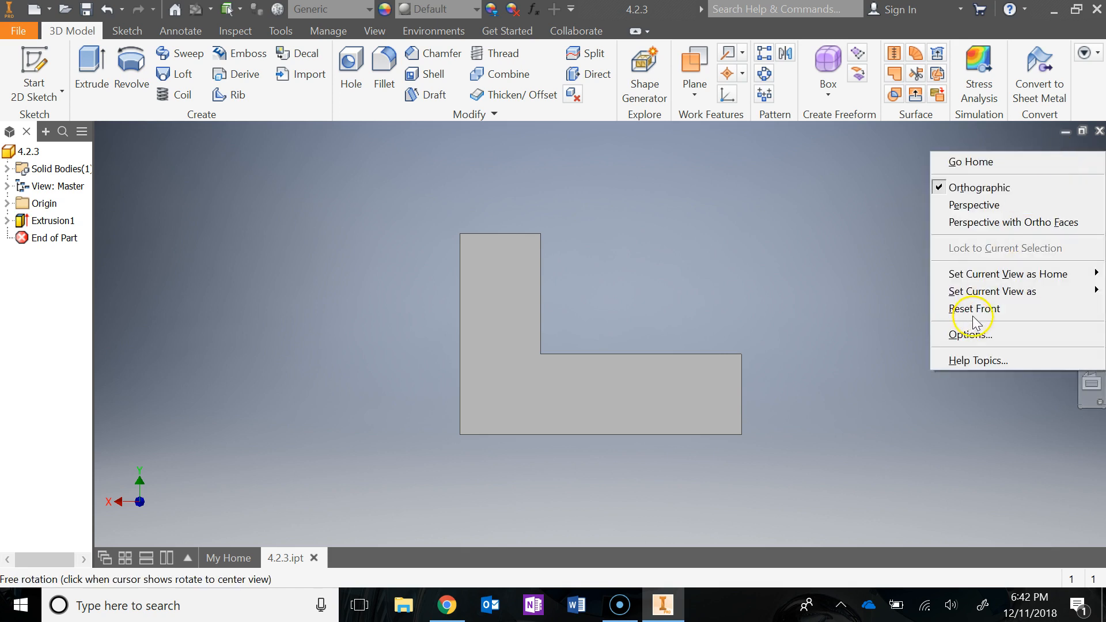
{"action": "mouse_move", "coordinate": [991, 296]}
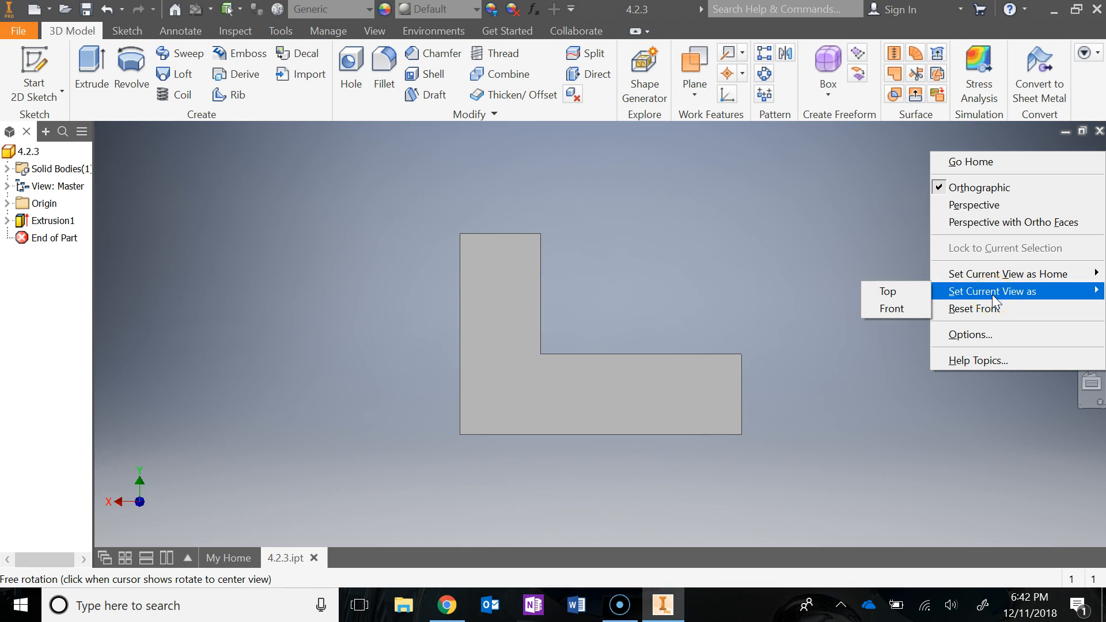
{"action": "left_click", "coordinate": [905, 306]}
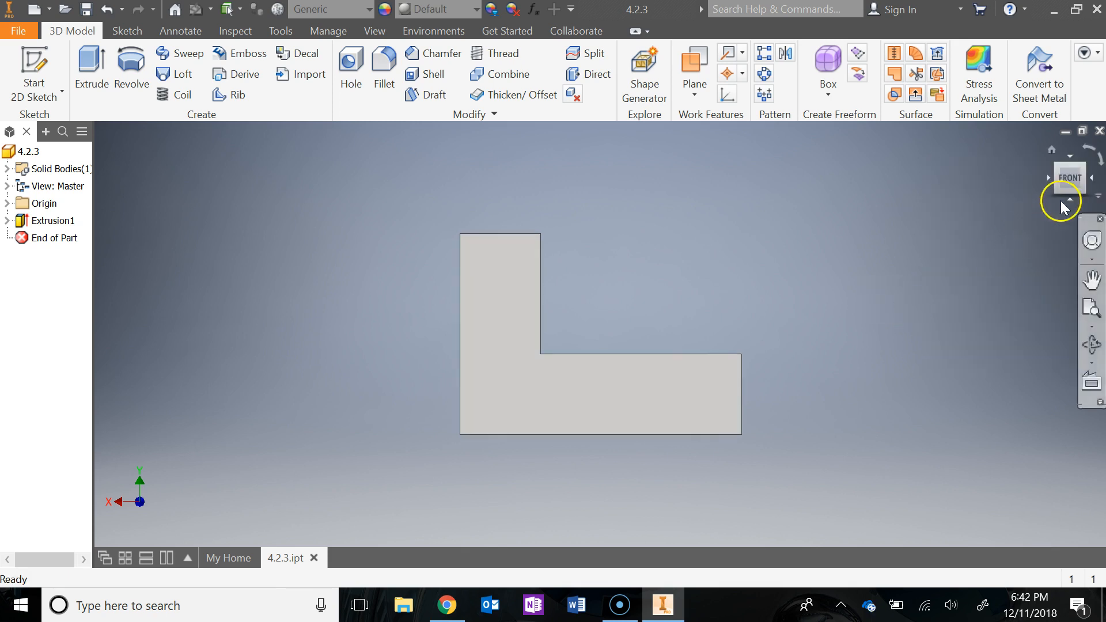
{"action": "left_click", "coordinate": [1050, 150]}
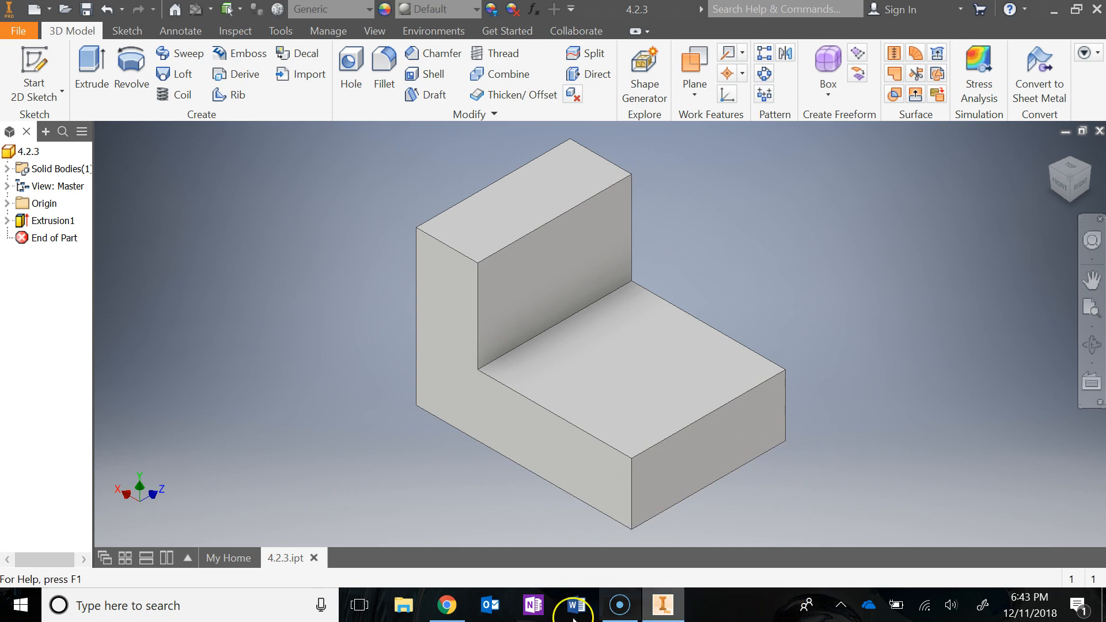
Step: Check the notch in the Chrome drawing, then start a 2D sketch on the inner vertical face of the upright
{"action": "left_click", "coordinate": [447, 605]}
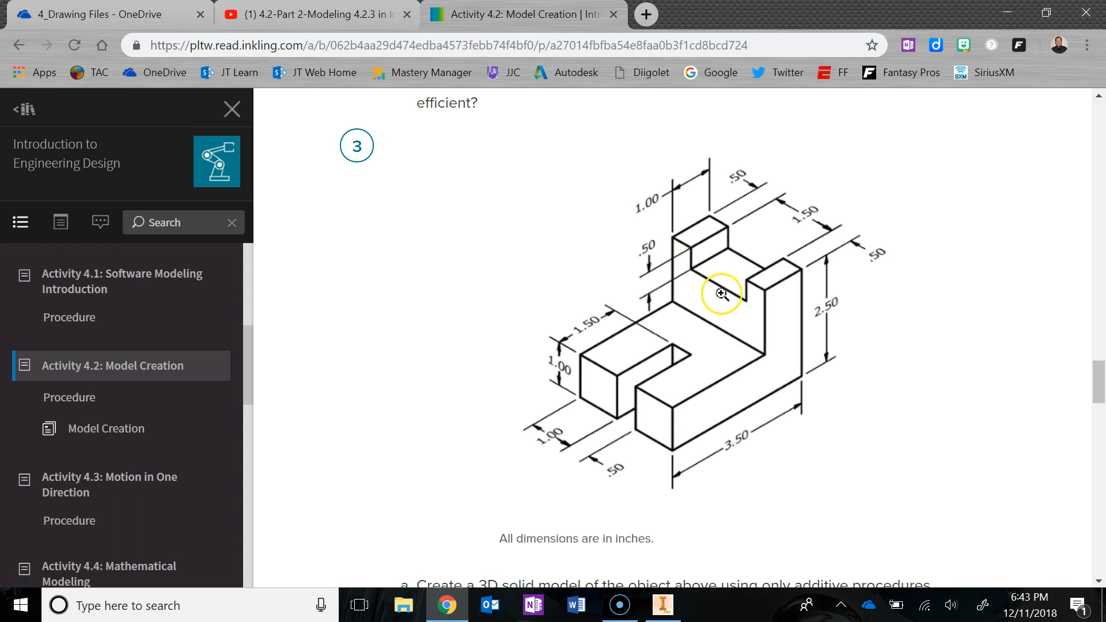
{"action": "left_click", "coordinate": [663, 605]}
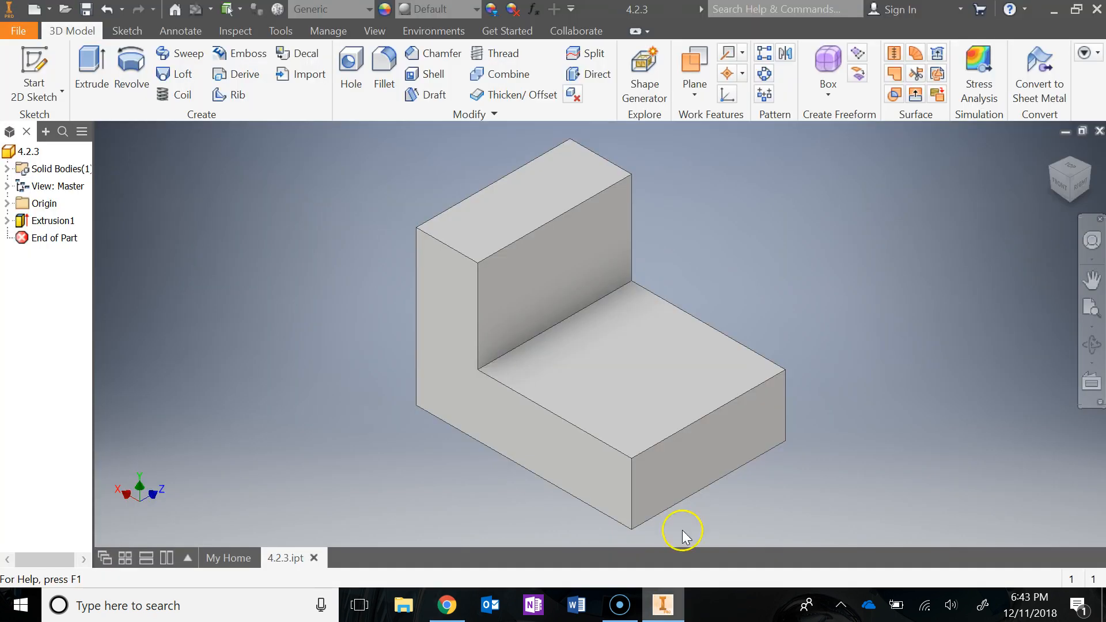
{"action": "left_click", "coordinate": [34, 58]}
{"action": "left_click", "coordinate": [563, 261]}
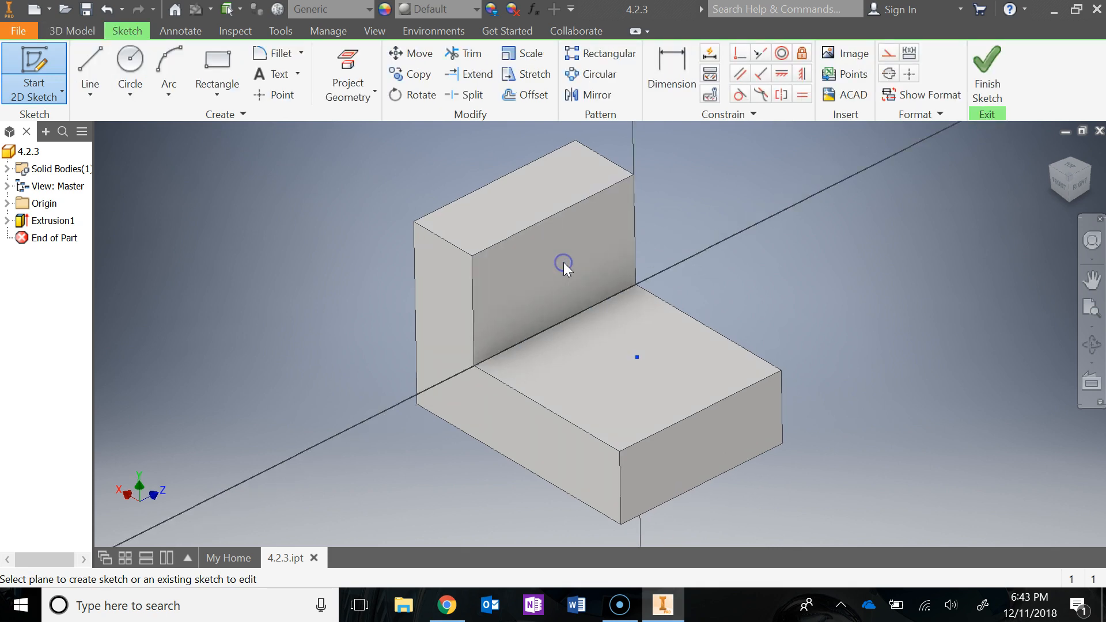
Step: Sketch a 1.5 in wide by .500 in high notch rectangle hanging from the top edge of the upright's face, checking the drawing in Chrome
{"action": "mouse_move", "coordinate": [765, 291]}
{"action": "middle_mouse_down"}
{"action": "mouse_move", "coordinate": [864, 459]}
{"action": "mouse_move", "coordinate": [907, 466]}
{"action": "middle_mouse_up"}
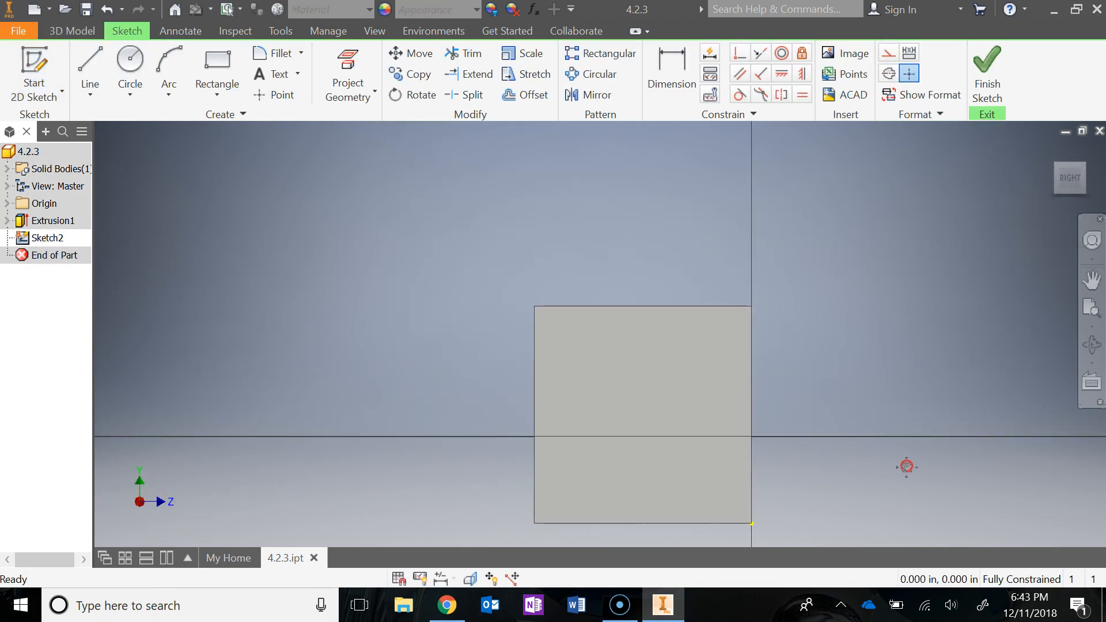
{"action": "left_click", "coordinate": [216, 59]}
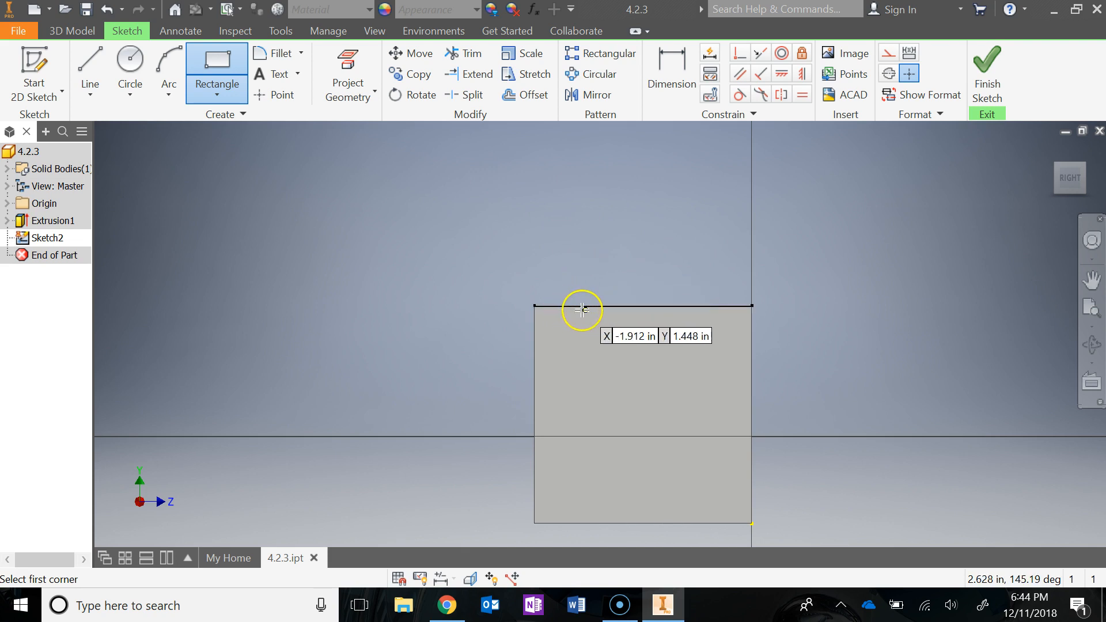
{"action": "middle_click_drag", "start_coordinate": [585, 300], "coordinate": [575, 197]}
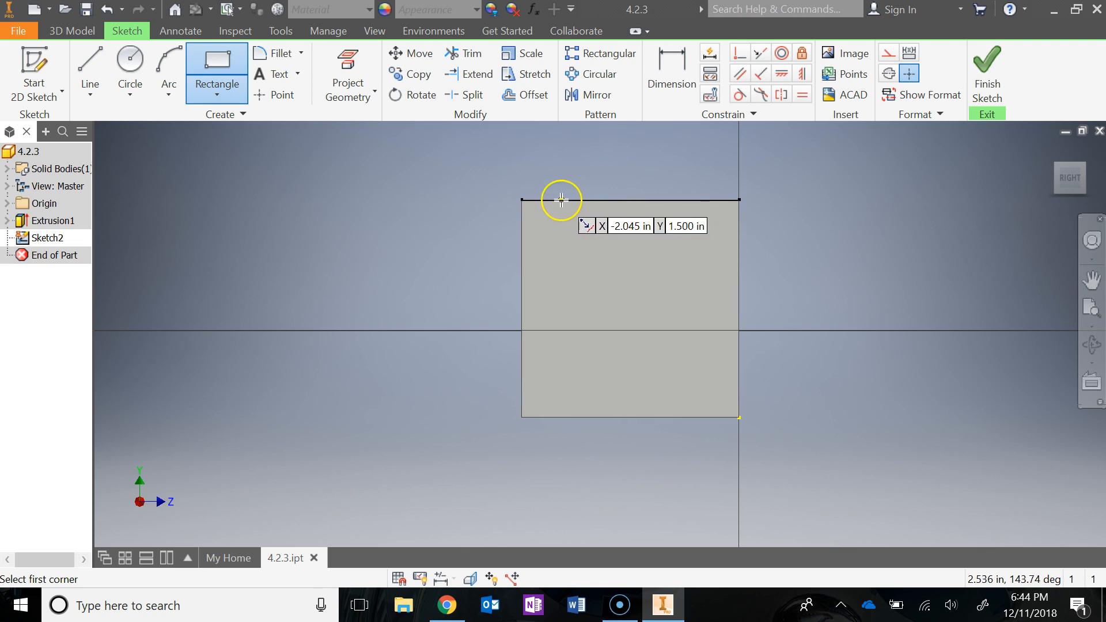
{"action": "left_click_drag", "start_coordinate": [560, 200], "coordinate": [690, 239]}
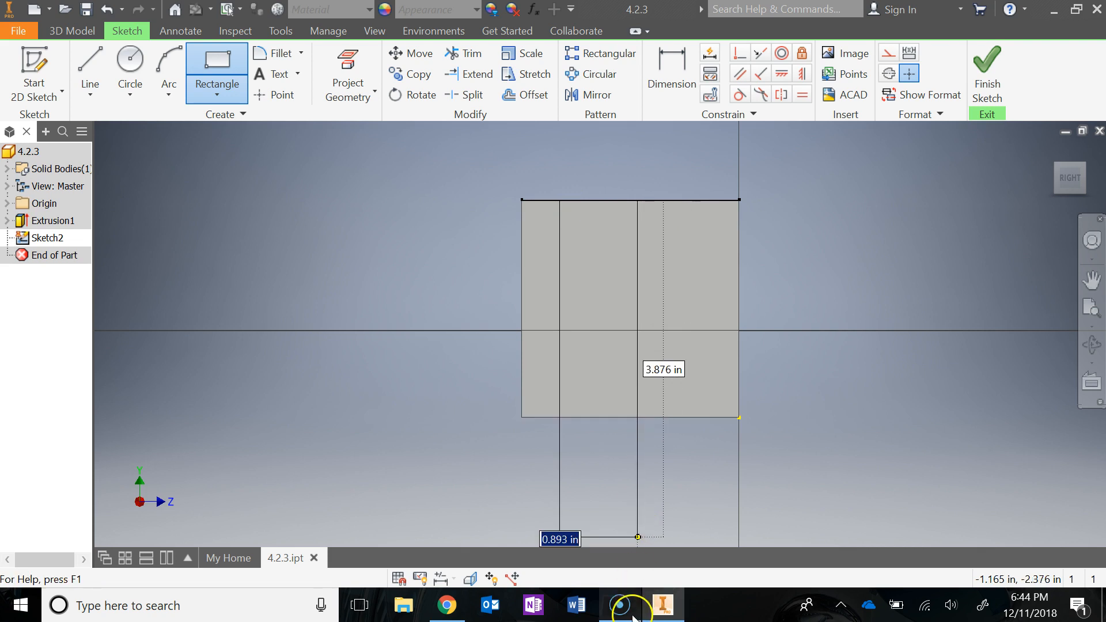
{"action": "left_click", "coordinate": [448, 605]}
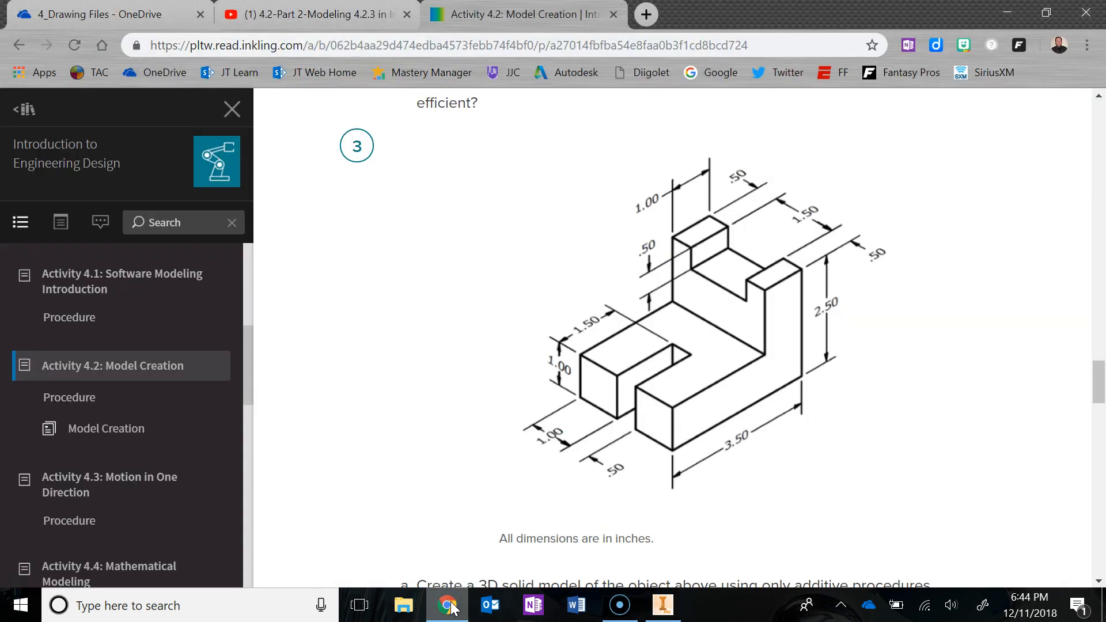
{"action": "left_click", "coordinate": [448, 605]}
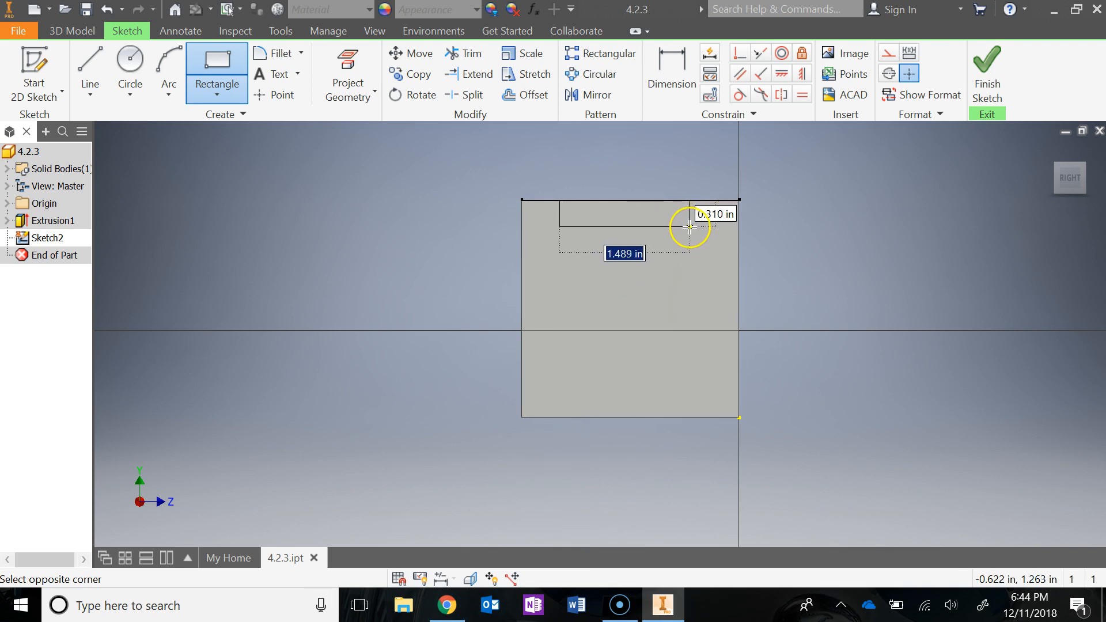
{"action": "type", "text": "1.5"}
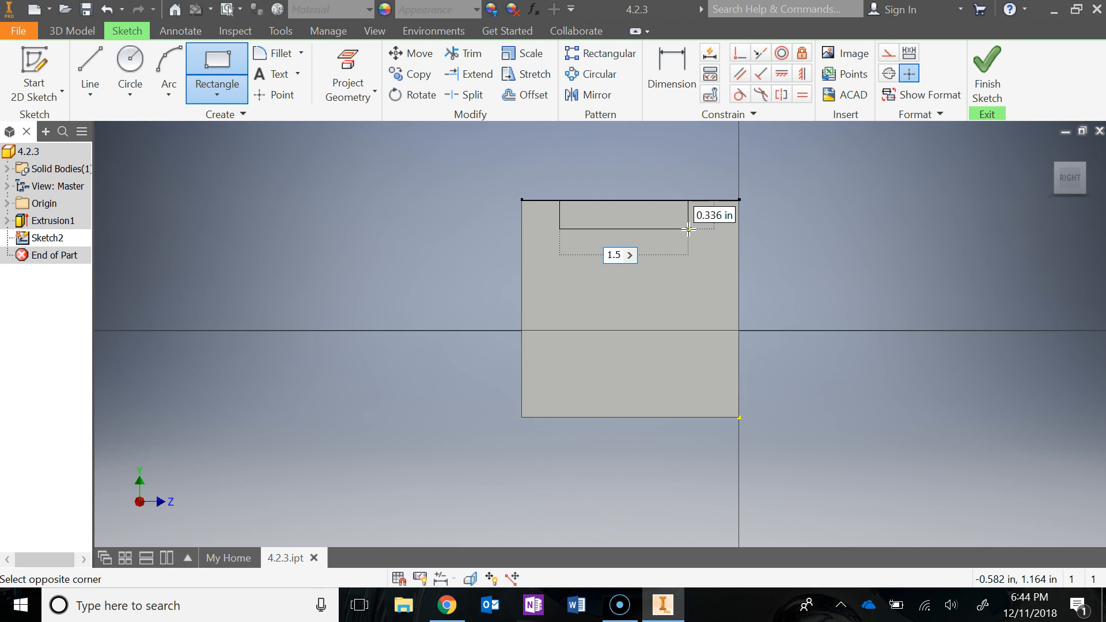
{"action": "key", "text": "Tab"}
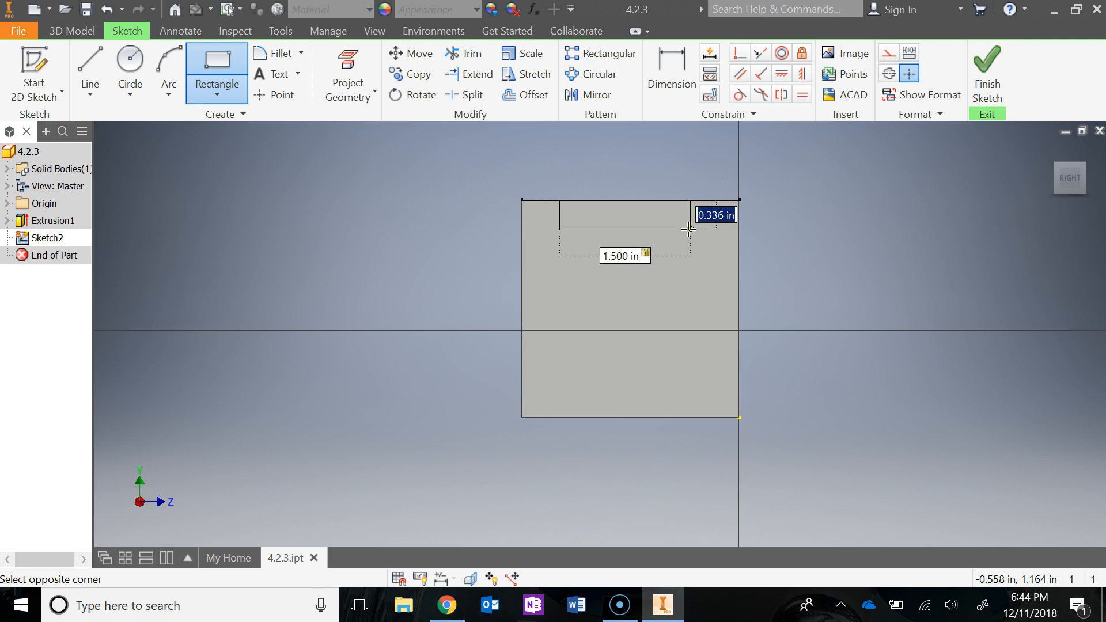
{"action": "type", "text": ".500"}
{"action": "key", "text": "Return"}
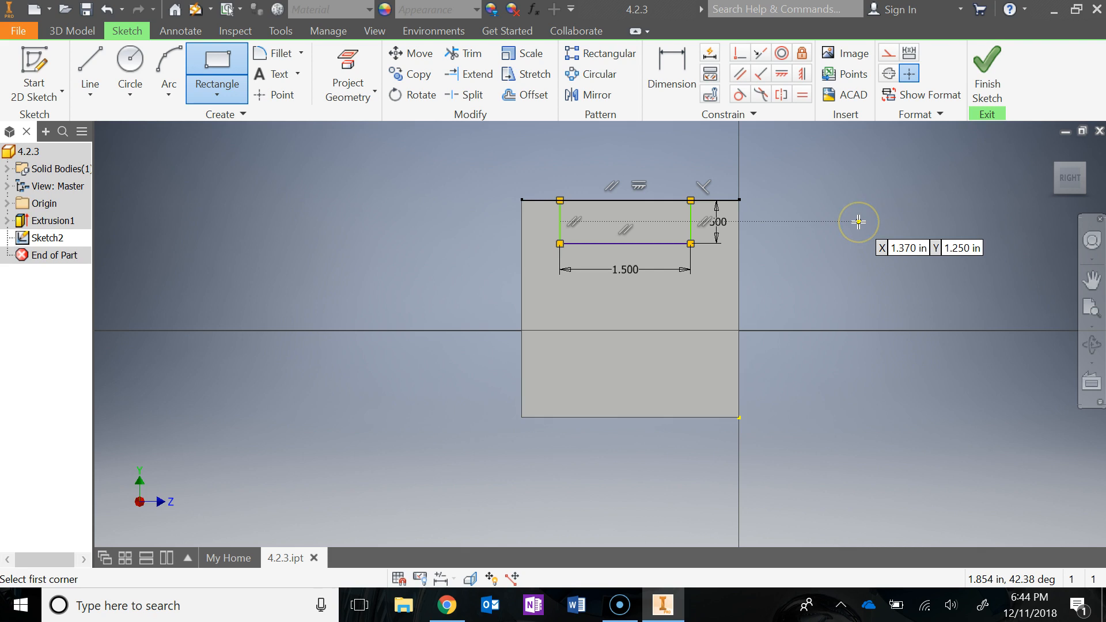
{"action": "key", "text": "Escape"}
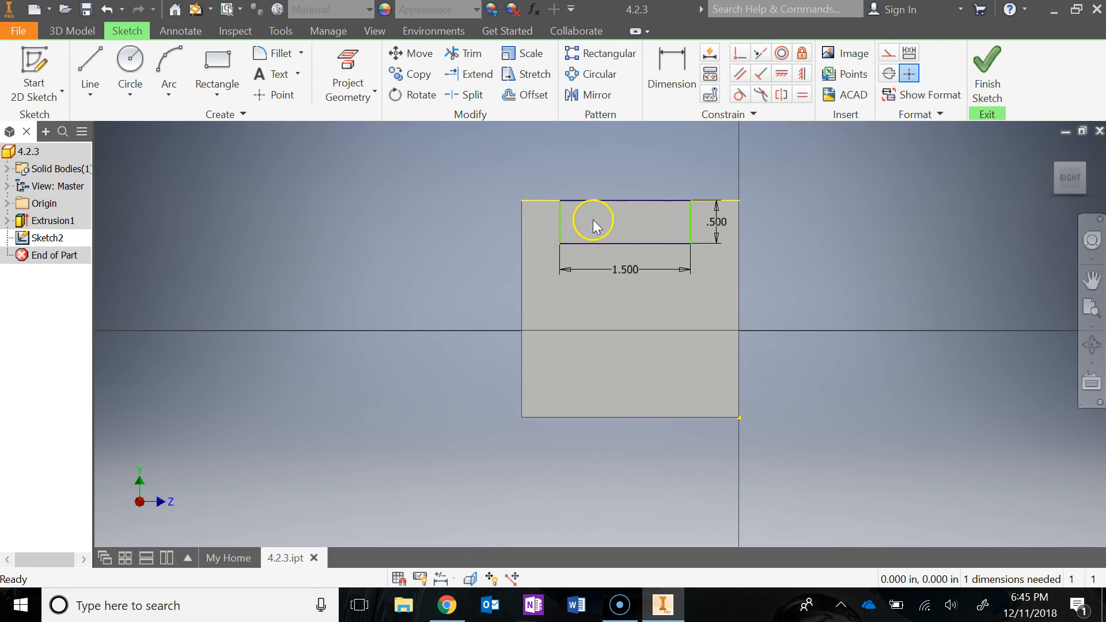
Step: Test sliding the notch rectangle along the upright's top edge, and check its side offset in the Chrome drawing
{"action": "mouse_move", "coordinate": [564, 229]}
{"action": "left_mouse_down"}
{"action": "mouse_move", "coordinate": [553, 232]}
{"action": "mouse_move", "coordinate": [608, 236]}
{"action": "mouse_move", "coordinate": [548, 238]}
{"action": "mouse_move", "coordinate": [583, 209]}
{"action": "mouse_move", "coordinate": [548, 237]}
{"action": "mouse_move", "coordinate": [586, 236]}
{"action": "mouse_move", "coordinate": [516, 223]}
{"action": "mouse_move", "coordinate": [605, 228]}
{"action": "mouse_move", "coordinate": [548, 226]}
{"action": "left_mouse_up"}
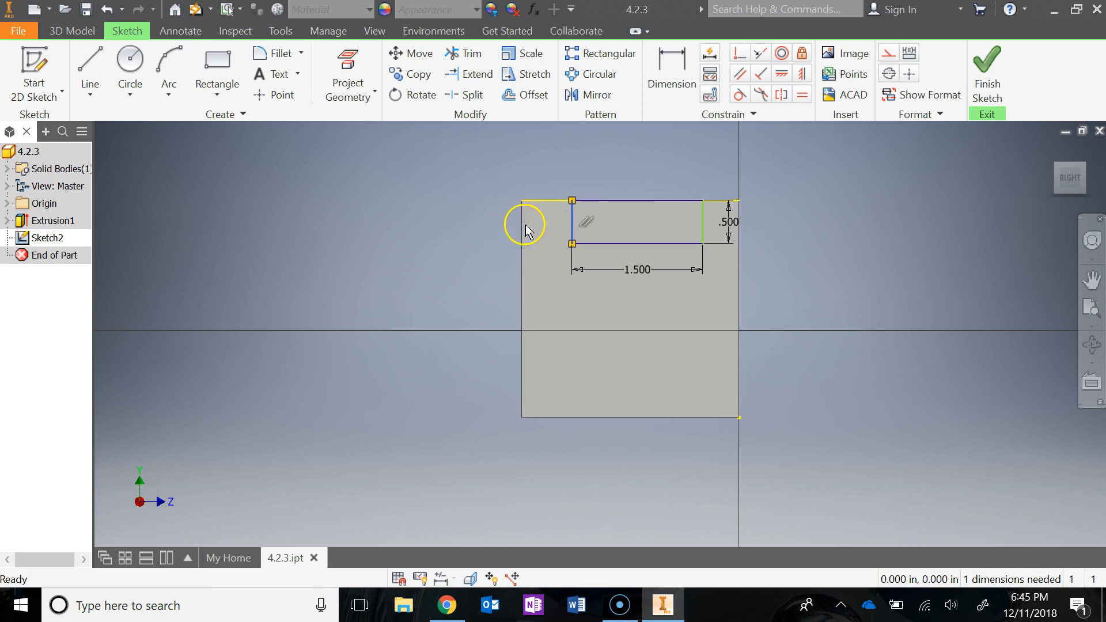
{"action": "left_click_drag", "start_coordinate": [569, 215], "coordinate": [550, 216]}
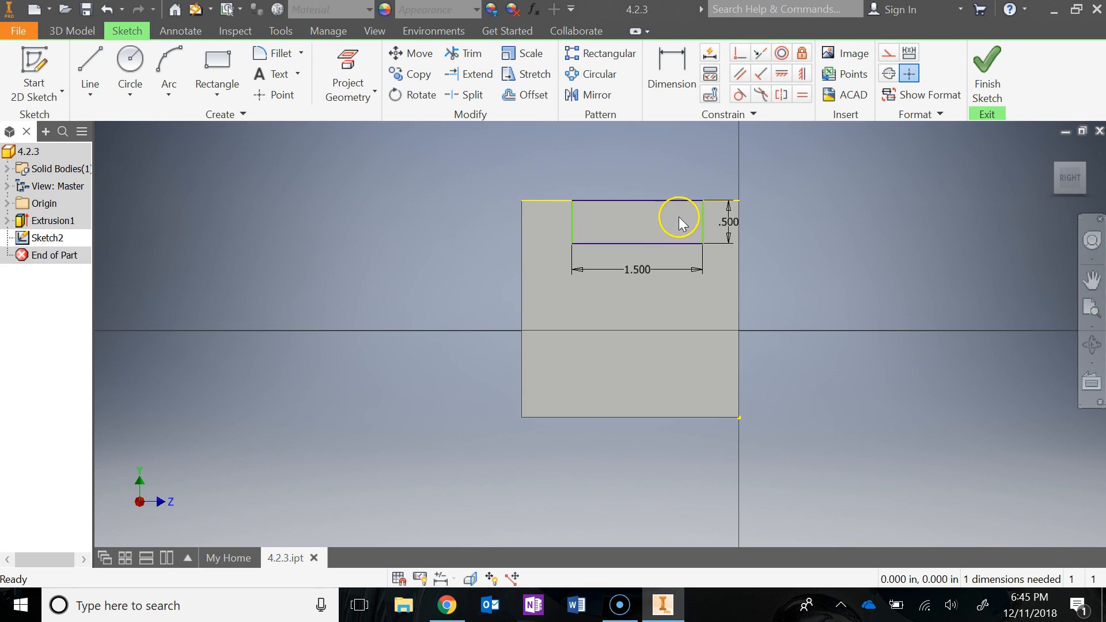
{"action": "left_click", "coordinate": [447, 604]}
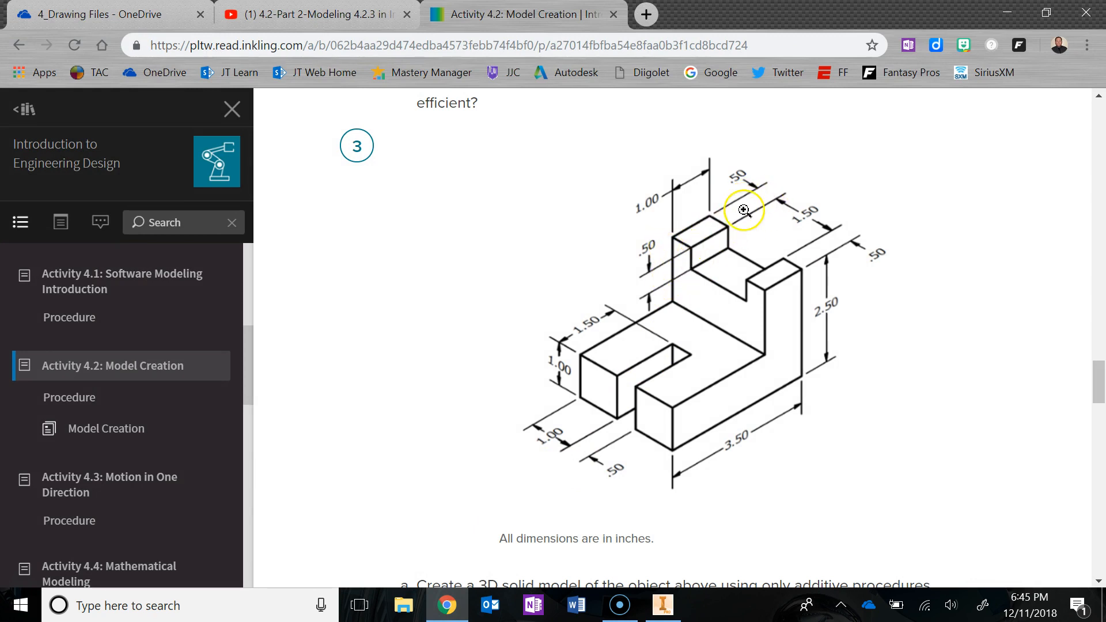
{"action": "left_click", "coordinate": [679, 602]}
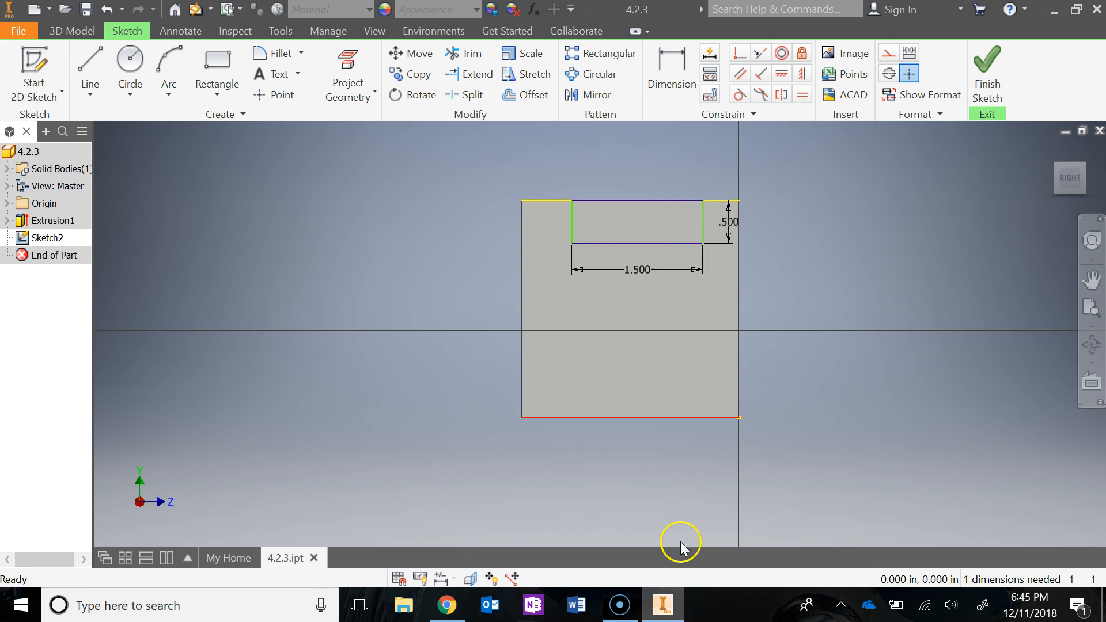
Step: Dimension the notch rectangle's side .5 in from the upright's nearest vertical edge, test that it is locked, and finish the sketch
{"action": "left_click", "coordinate": [668, 75]}
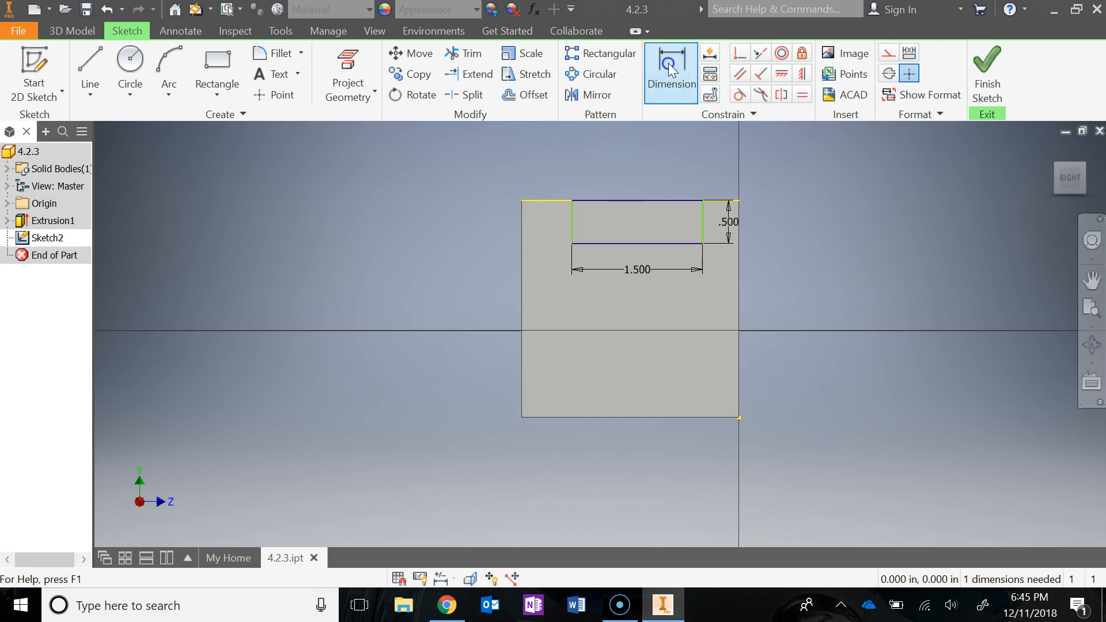
{"action": "left_click", "coordinate": [521, 224]}
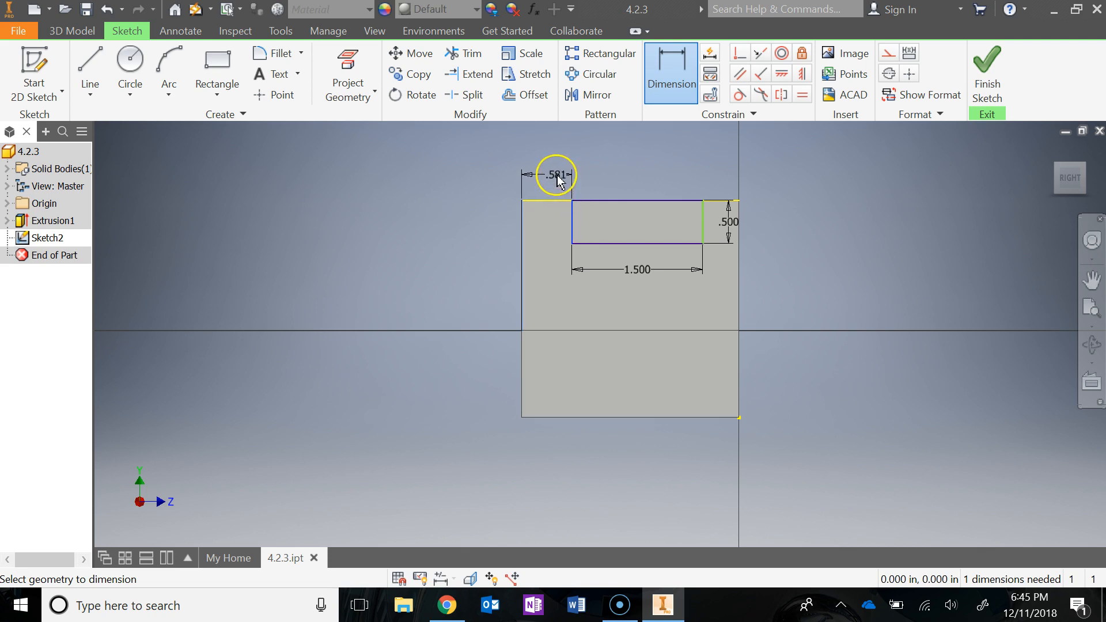
{"action": "left_click", "coordinate": [549, 174]}
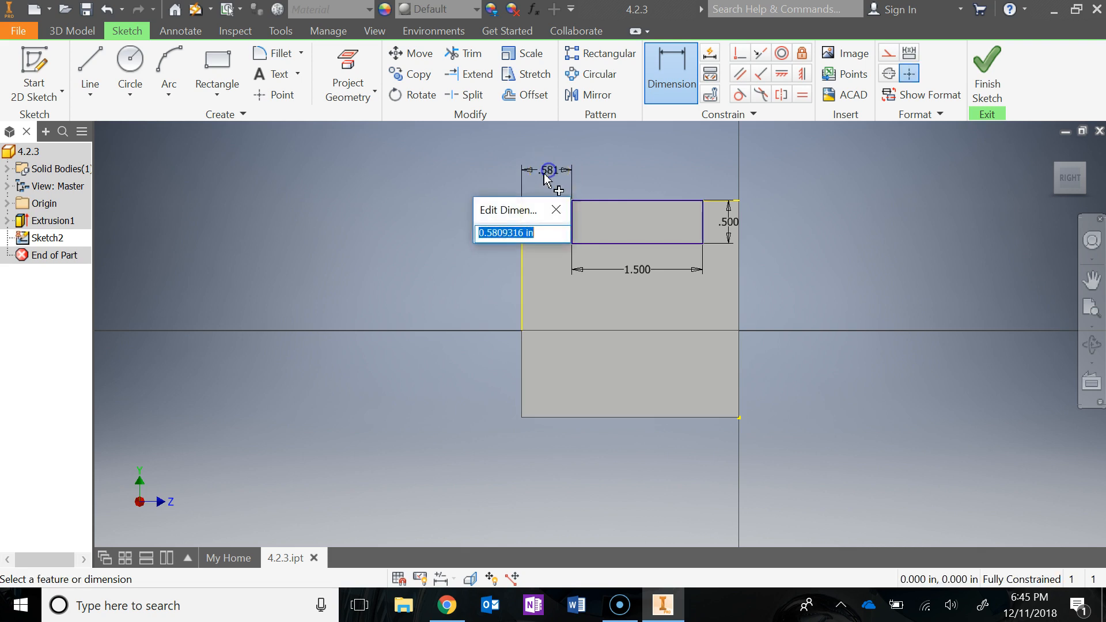
{"action": "type", "text": ".5"}
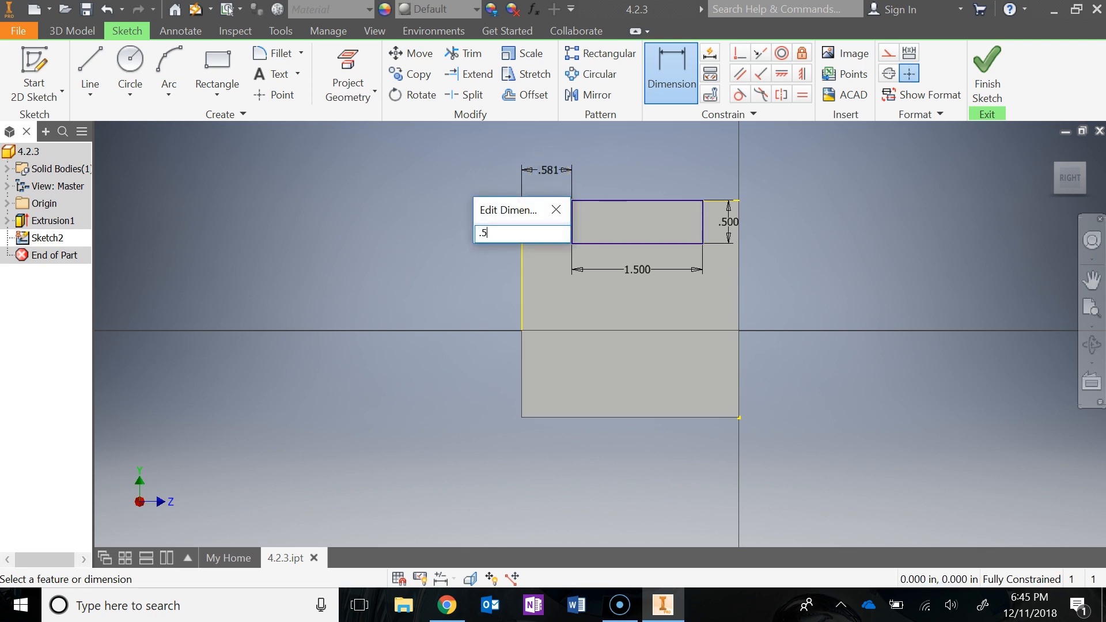
{"action": "key", "text": "Return"}
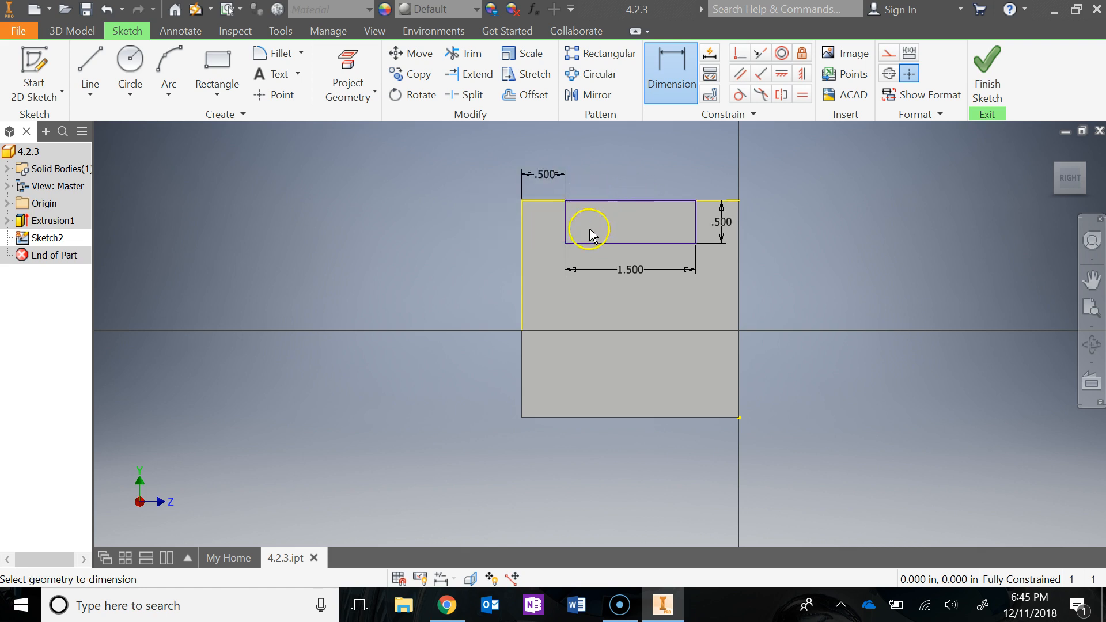
{"action": "key", "text": "Escape"}
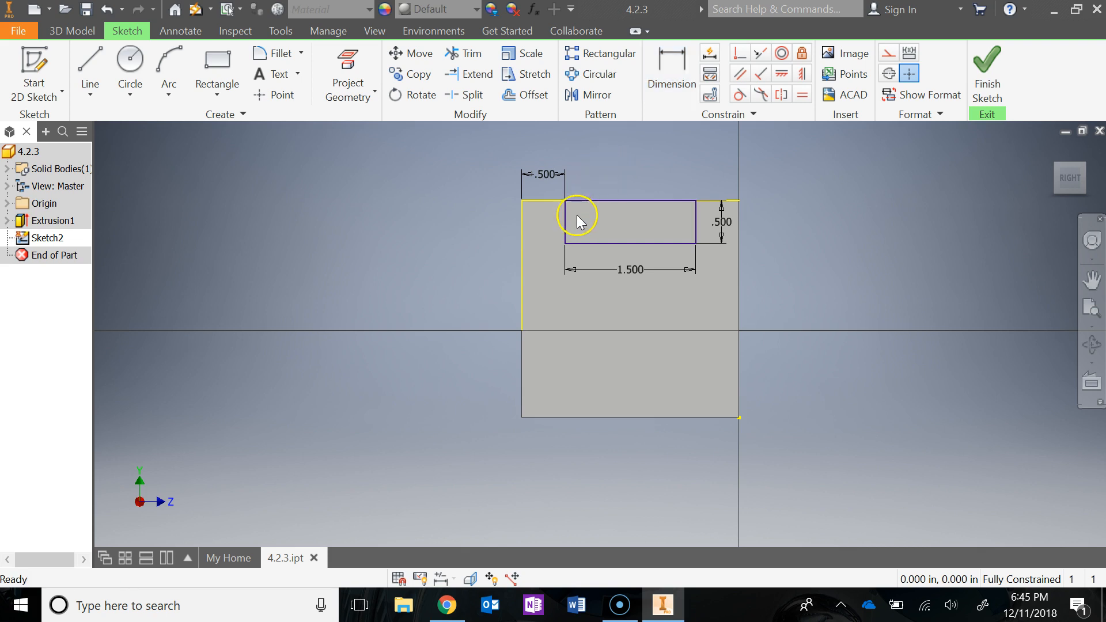
{"action": "left_click_drag", "start_coordinate": [566, 227], "coordinate": [619, 257]}
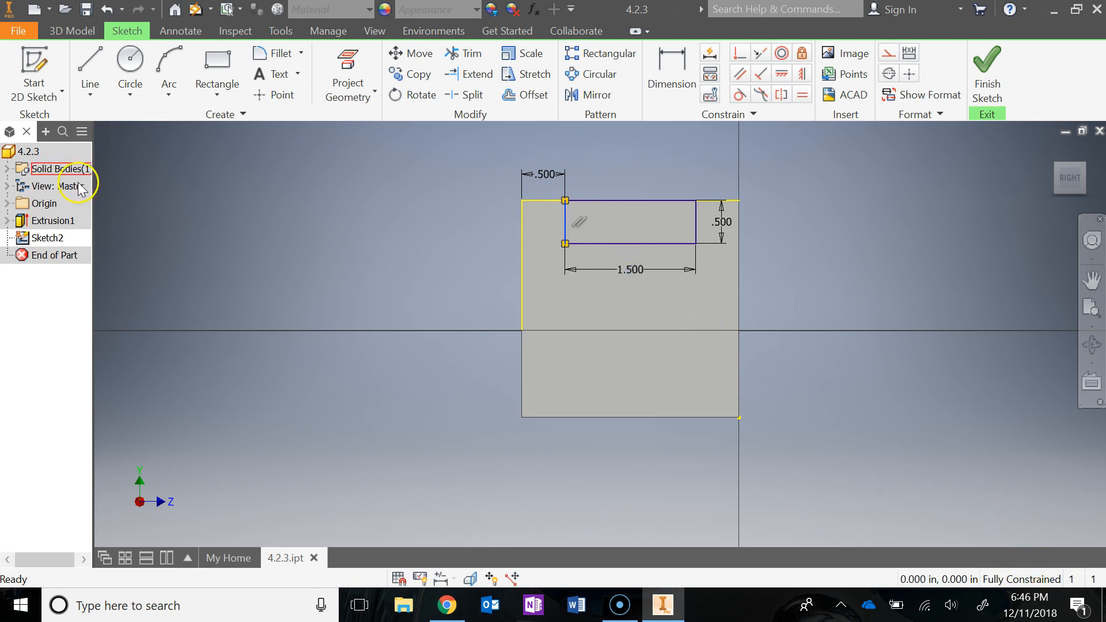
{"action": "left_click", "coordinate": [971, 72]}
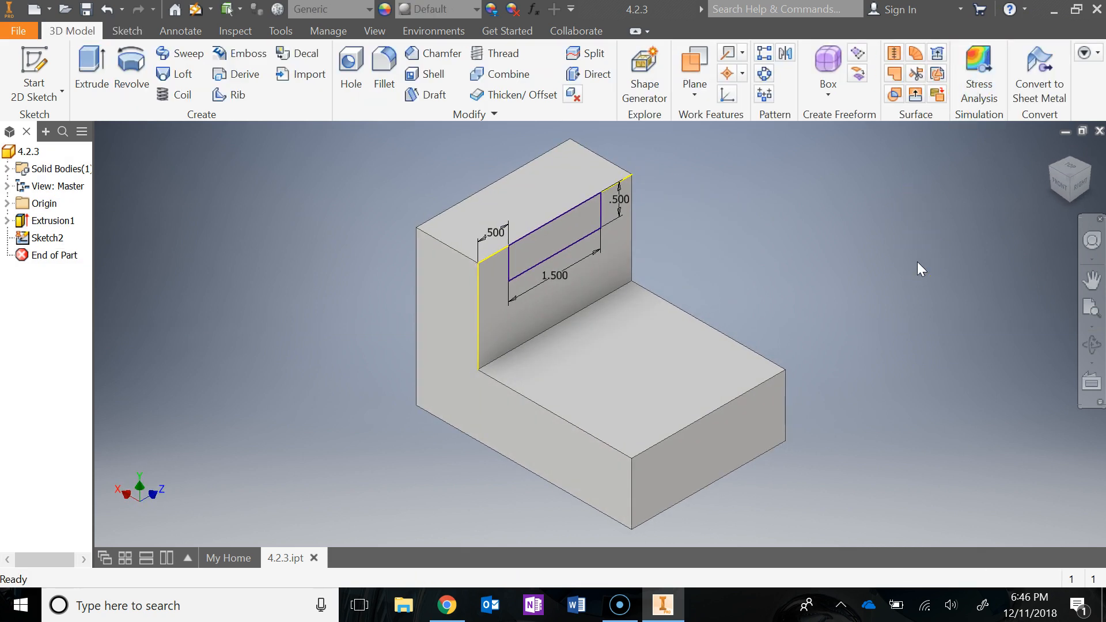
Step: Extrude the notch rectangle as a cut through the upright with the All extent
{"action": "key", "text": "e"}
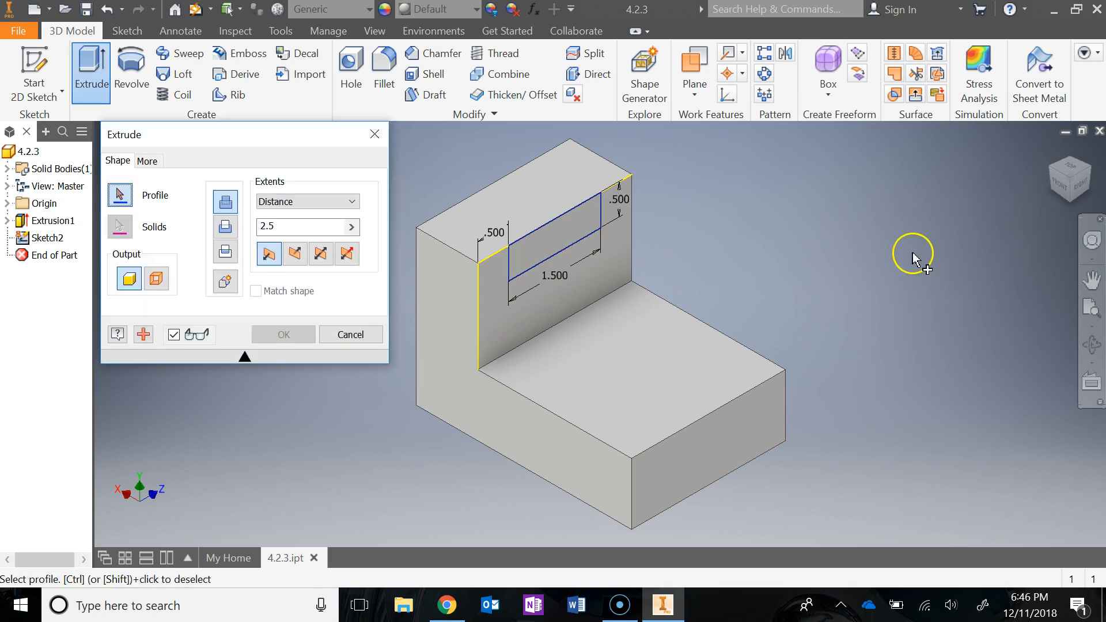
{"action": "left_click", "coordinate": [542, 249]}
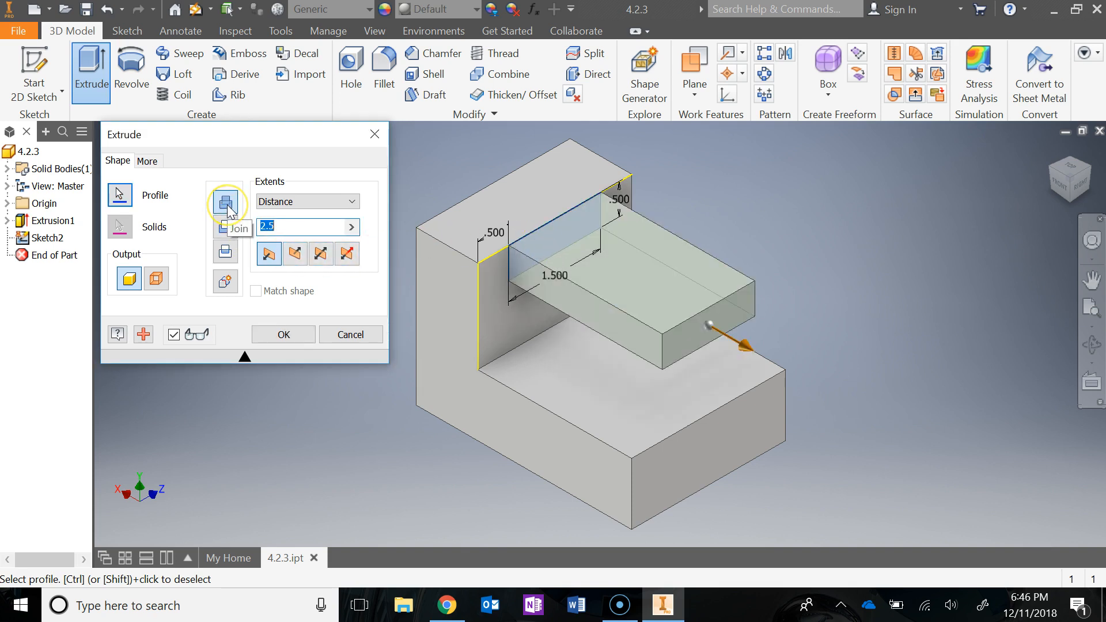
{"action": "left_click", "coordinate": [225, 228]}
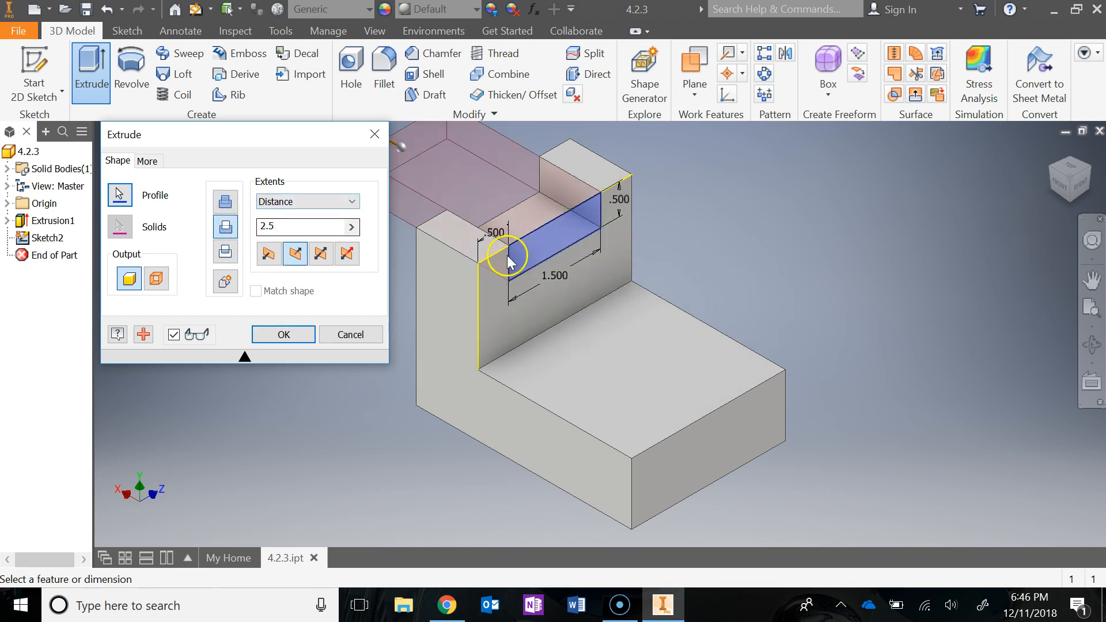
{"action": "left_click", "coordinate": [334, 202]}
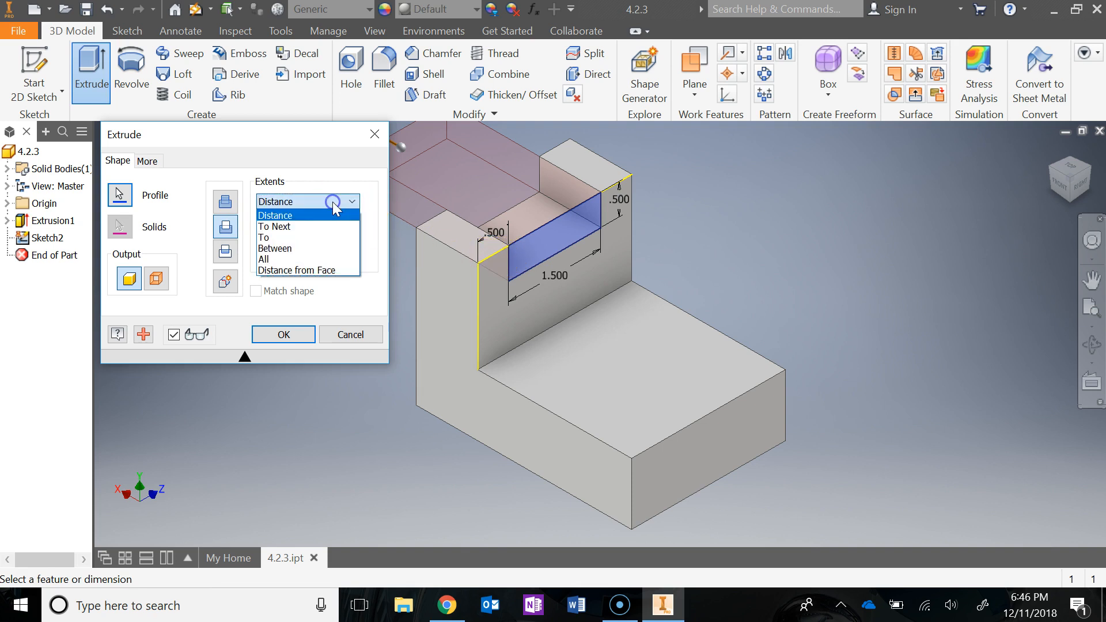
{"action": "left_click", "coordinate": [291, 259]}
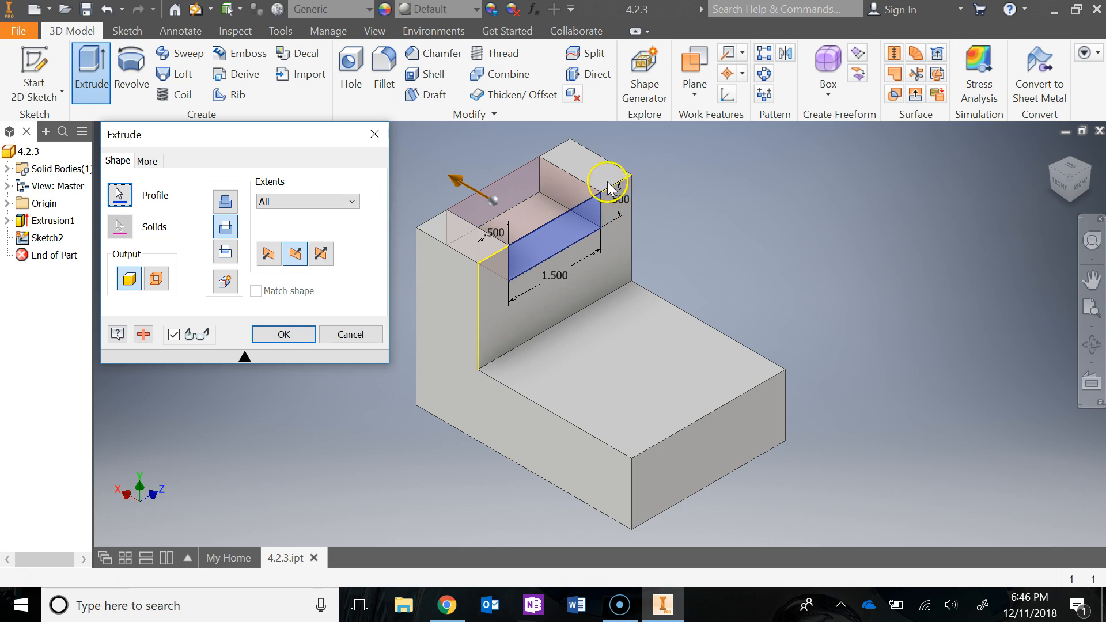
{"action": "left_click", "coordinate": [294, 335]}
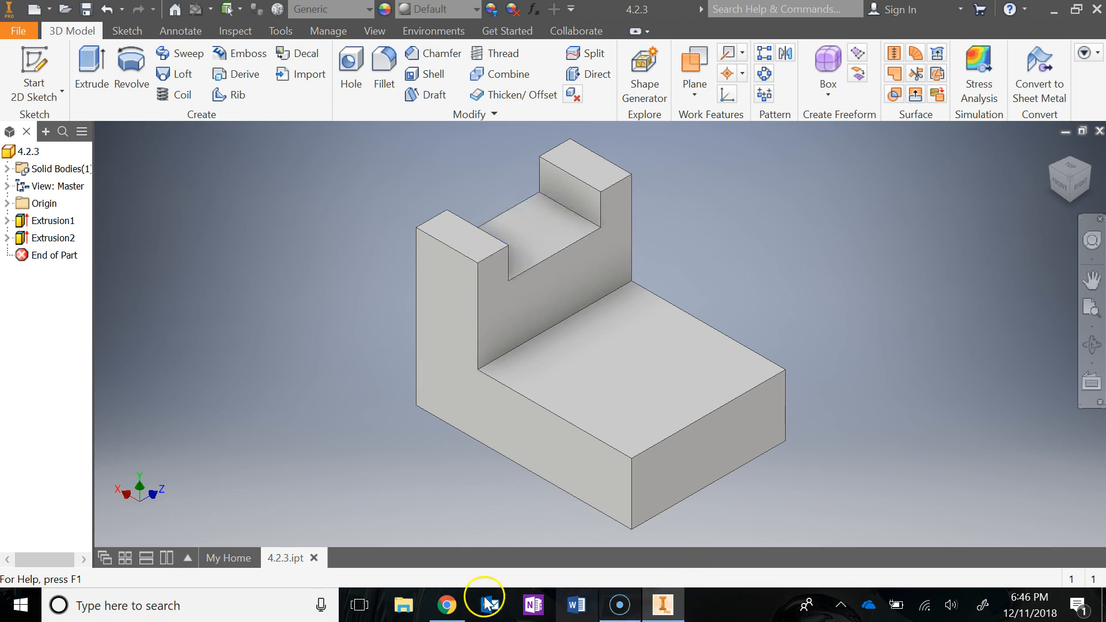
Step: Check the base slot in the Chrome drawing, then start a 2D sketch on the base's upper face with the upright at the top
{"action": "left_click", "coordinate": [447, 605]}
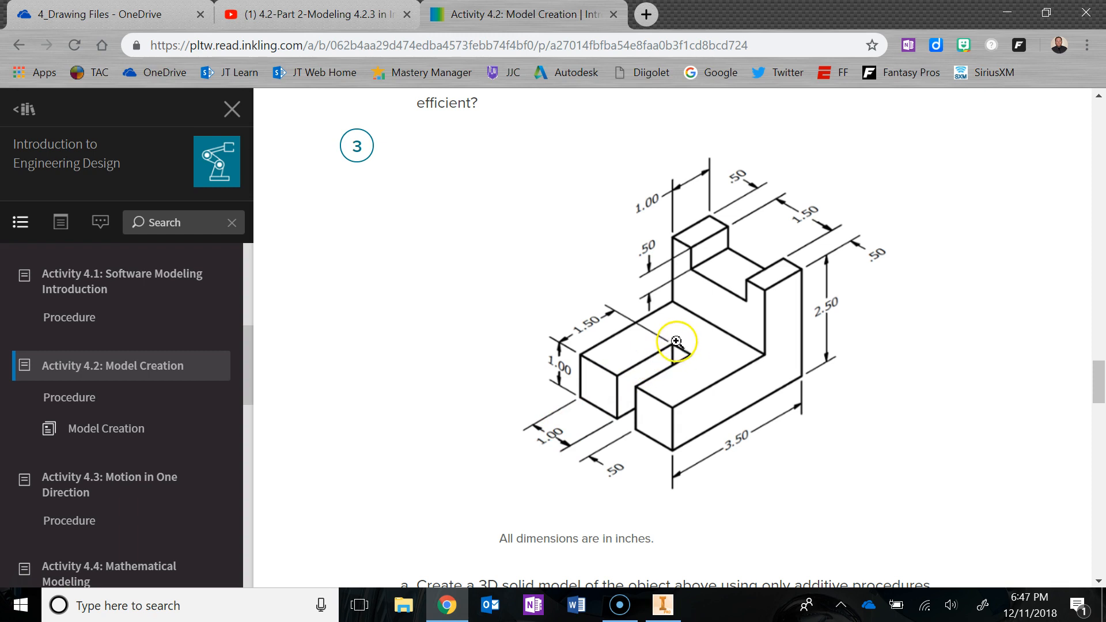
{"action": "left_click", "coordinate": [663, 603]}
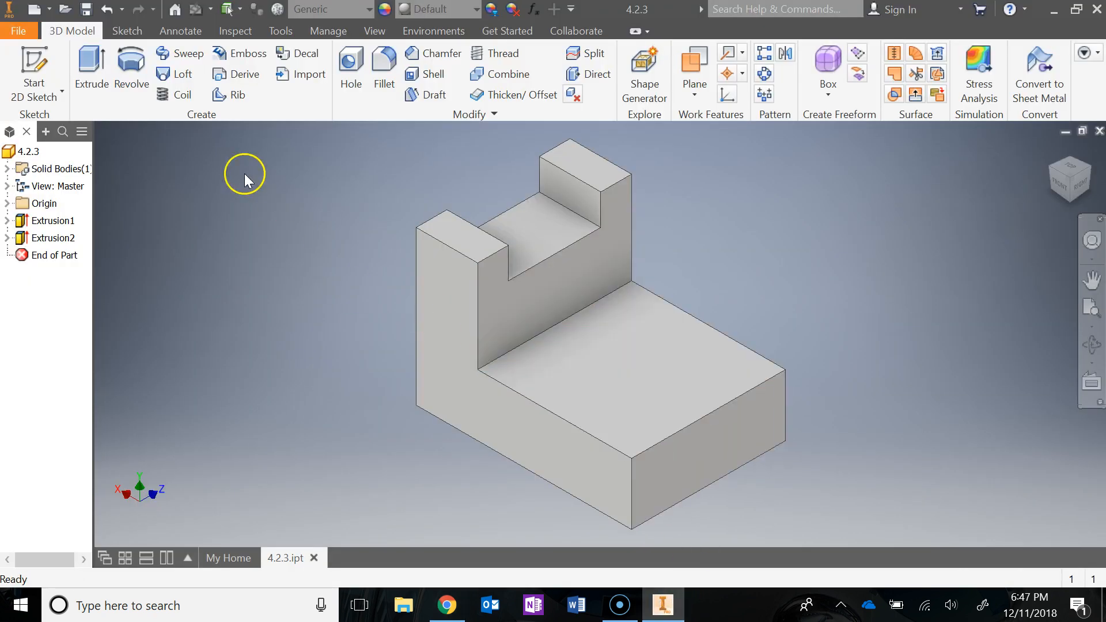
{"action": "left_click", "coordinate": [26, 62]}
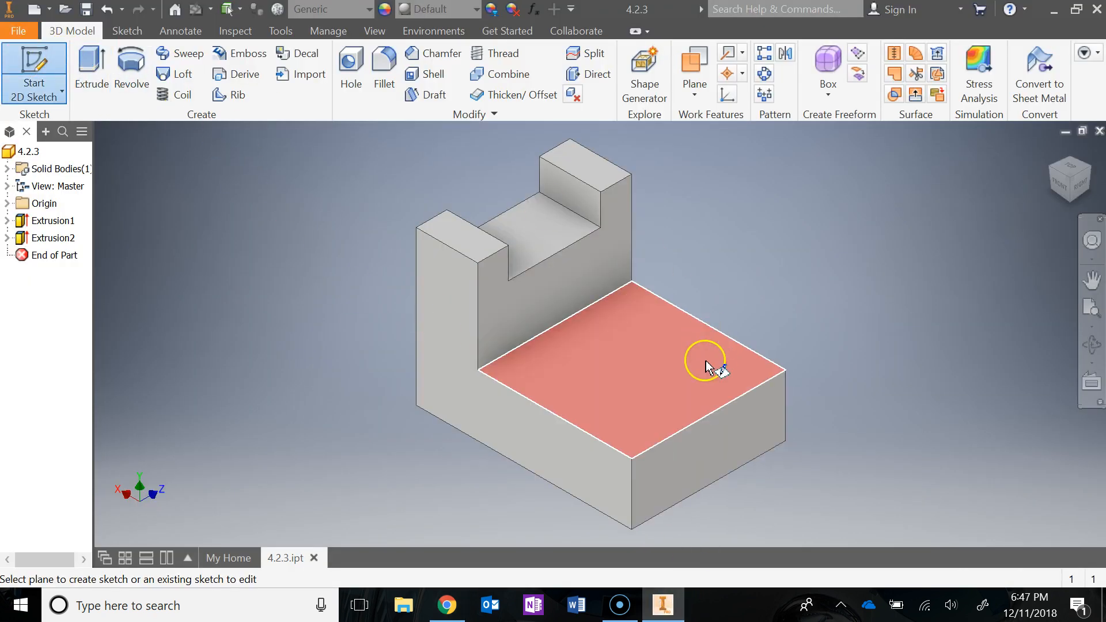
{"action": "left_click", "coordinate": [690, 379]}
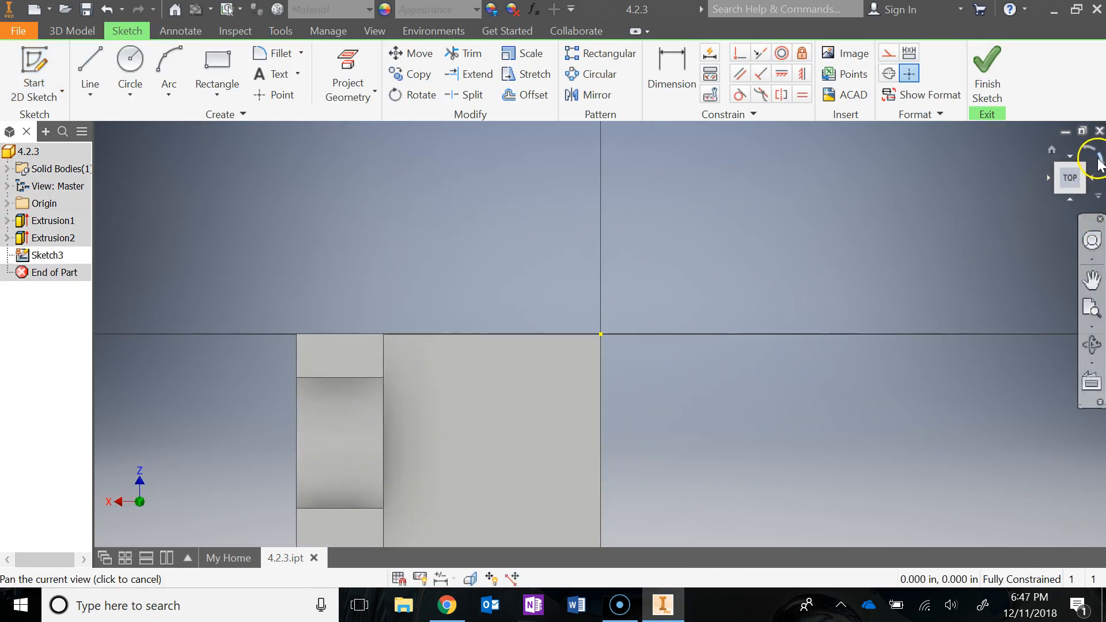
{"action": "left_click", "coordinate": [1099, 158]}
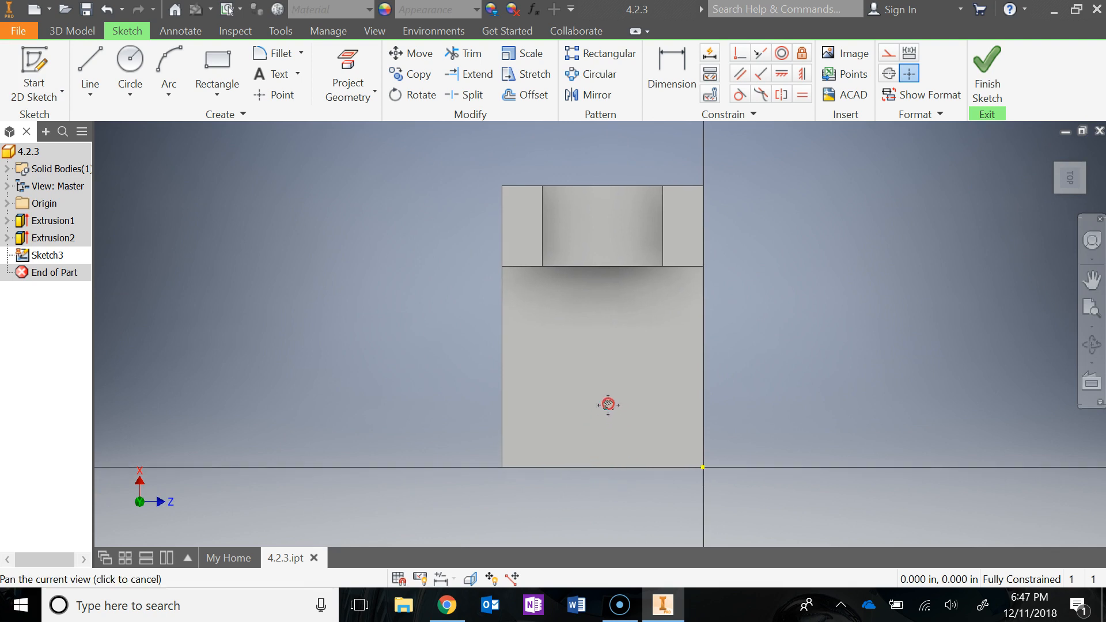
{"action": "left_click_drag", "start_coordinate": [617, 335], "coordinate": [619, 323]}
{"action": "mouse_move", "coordinate": [723, 316]}
{"action": "left_mouse_down"}
{"action": "mouse_move", "coordinate": [701, 410]}
{"action": "mouse_move", "coordinate": [710, 405]}
{"action": "left_mouse_up"}
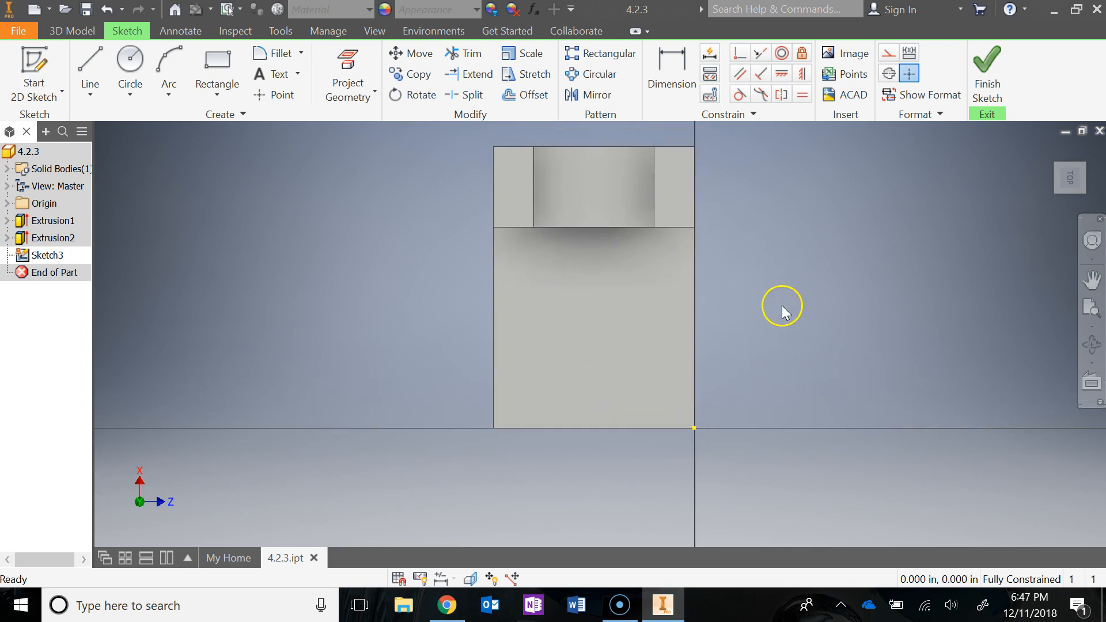
Step: Sketch a rectangle 1.5 in long and .5 in wide, starting on the base's front edge and running toward the upright
{"action": "left_click", "coordinate": [218, 62]}
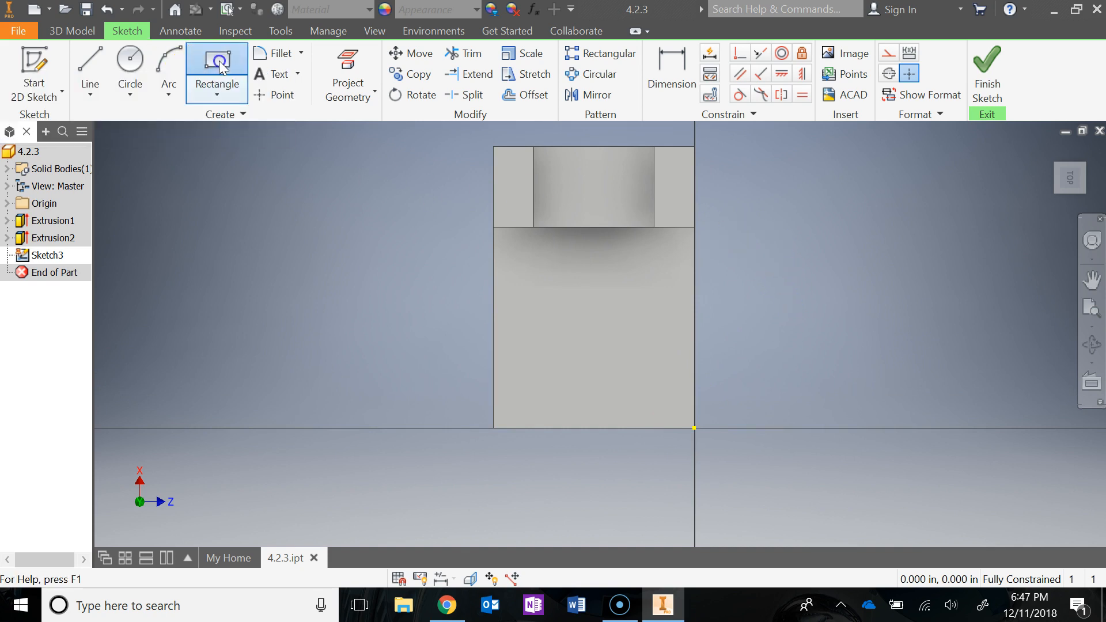
{"action": "left_click", "coordinate": [550, 429]}
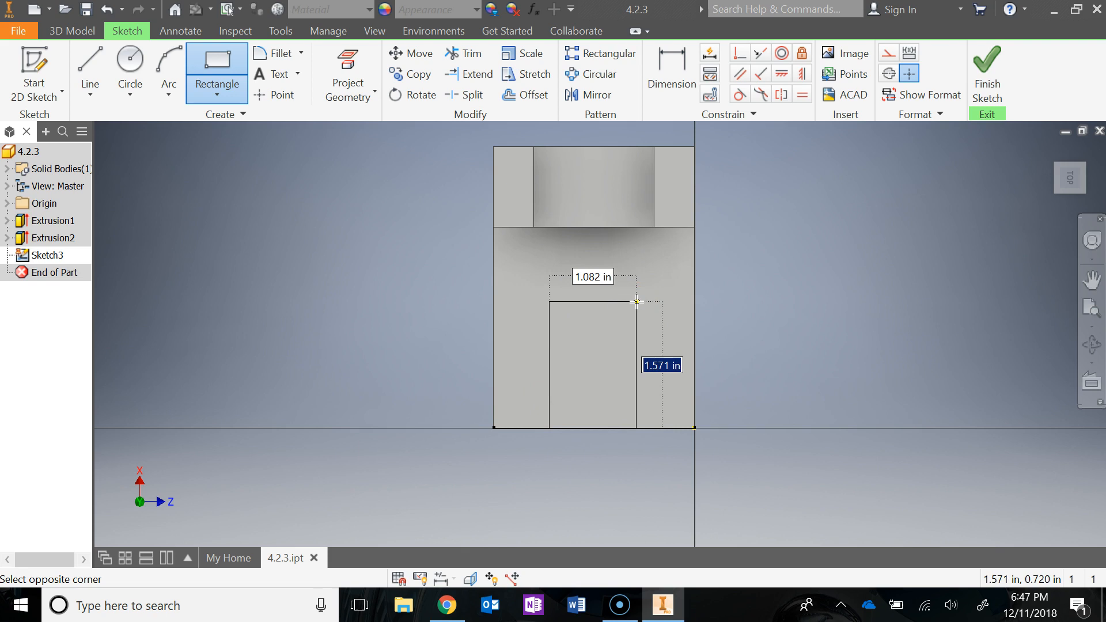
{"action": "type", "text": "1.5"}
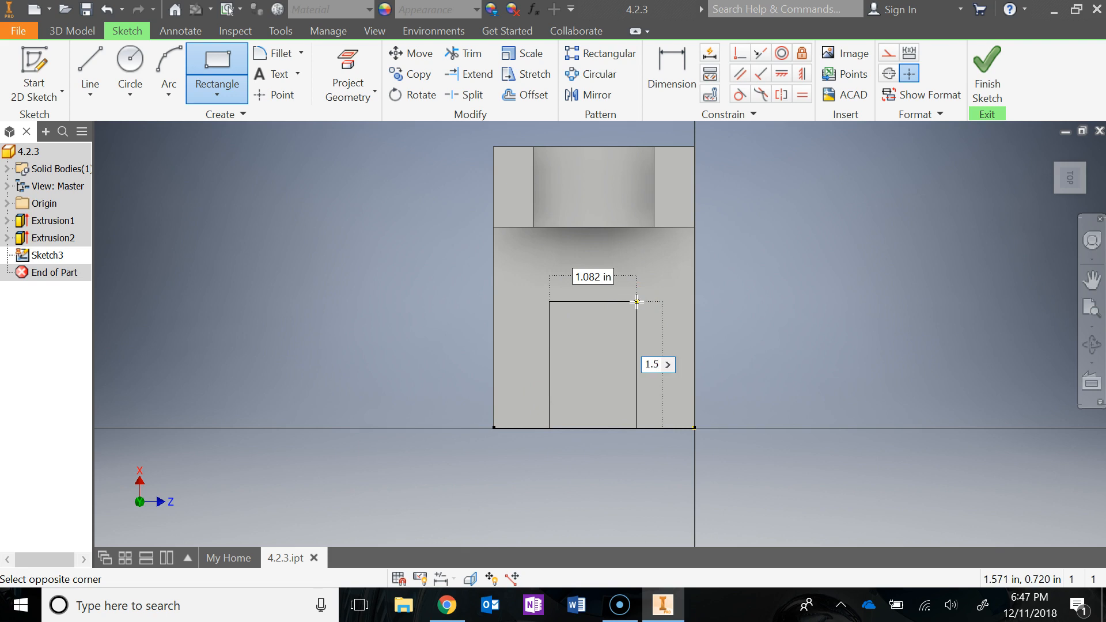
{"action": "key", "text": "Tab"}
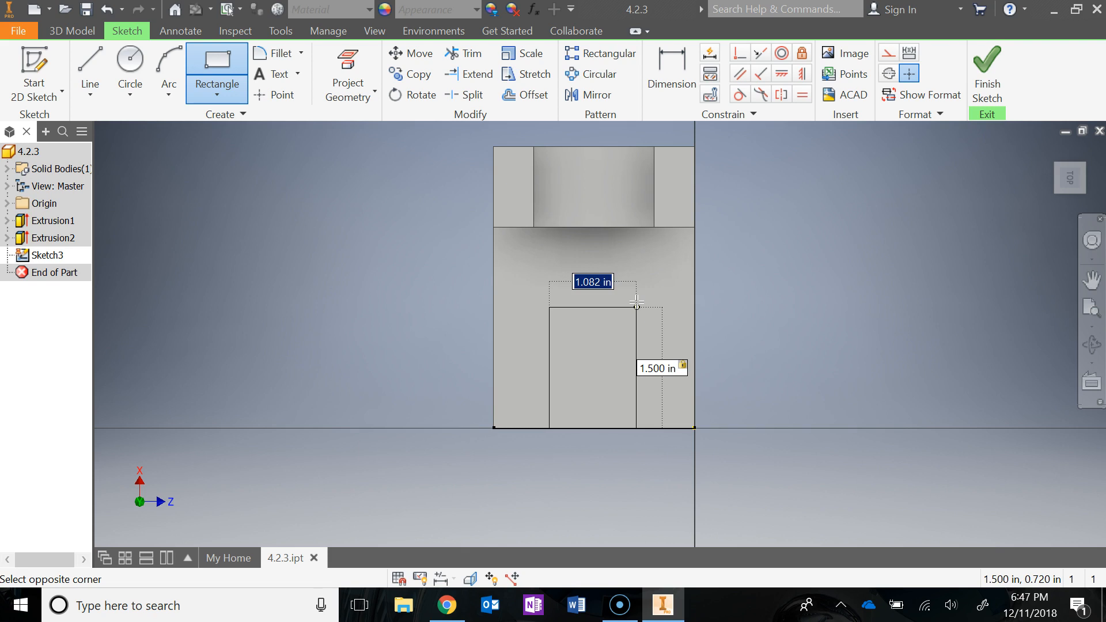
{"action": "type", "text": ".5"}
{"action": "key", "text": "Return"}
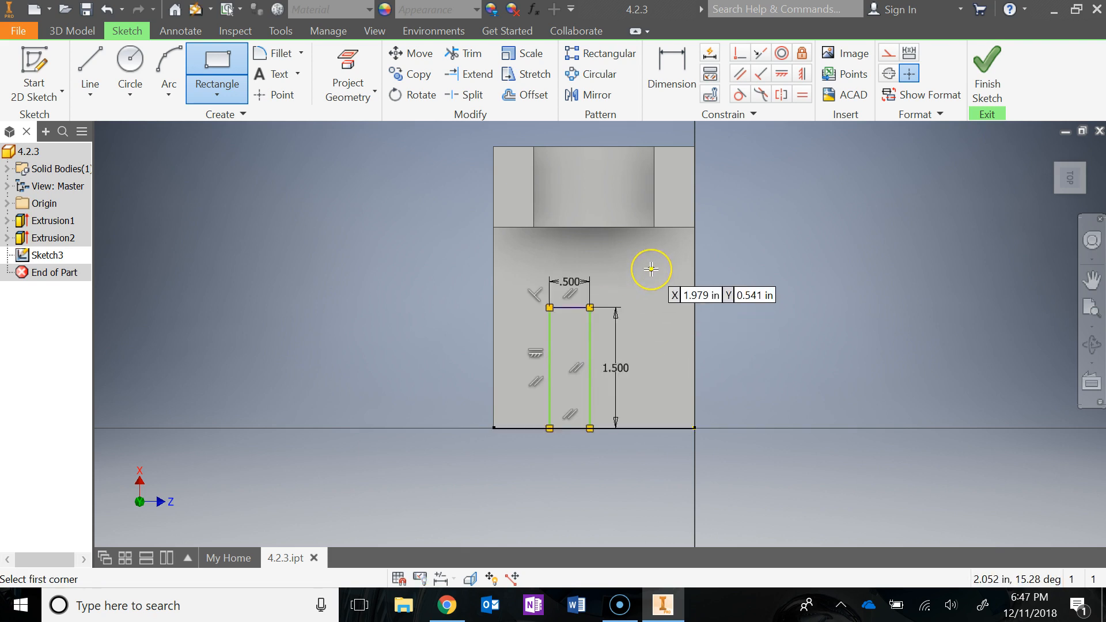
{"action": "key", "text": "Escape"}
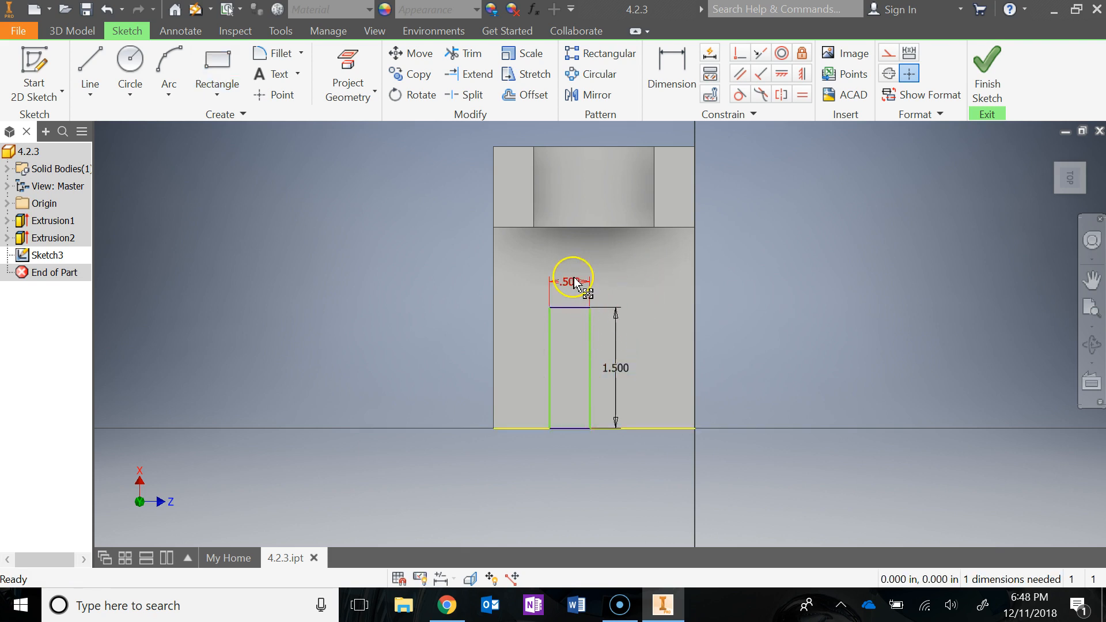
Step: Test sliding the slot rectangle sideways, dimension its left side 1 in from the base's left edge, and finish the sketch
{"action": "left_click_drag", "start_coordinate": [550, 358], "coordinate": [572, 347]}
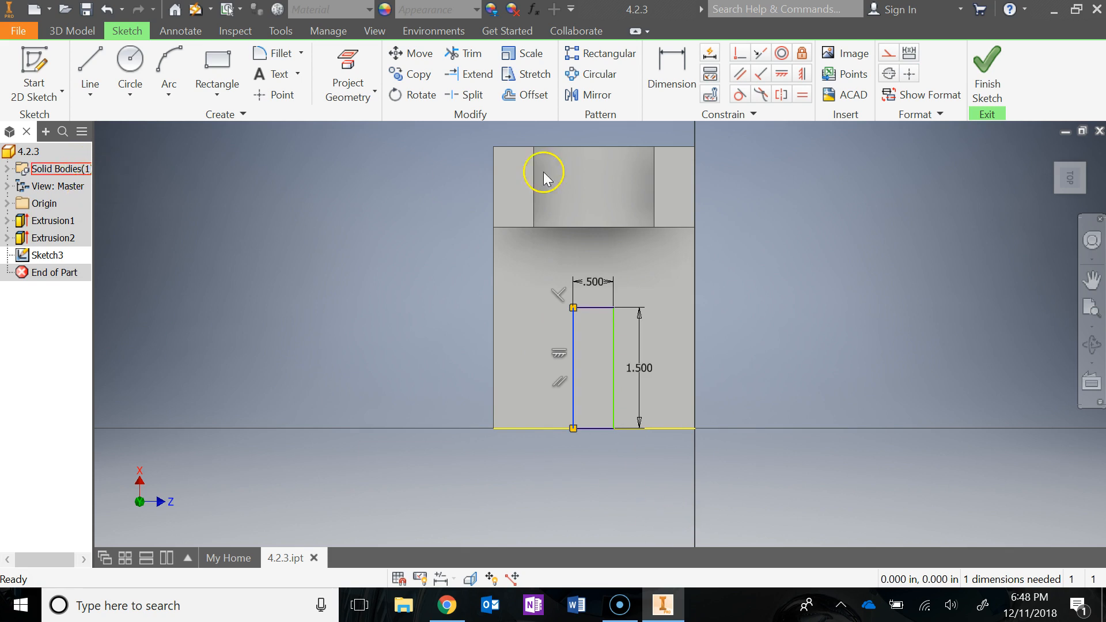
{"action": "left_click", "coordinate": [672, 72]}
{"action": "left_click", "coordinate": [493, 362]}
{"action": "left_click", "coordinate": [572, 360]}
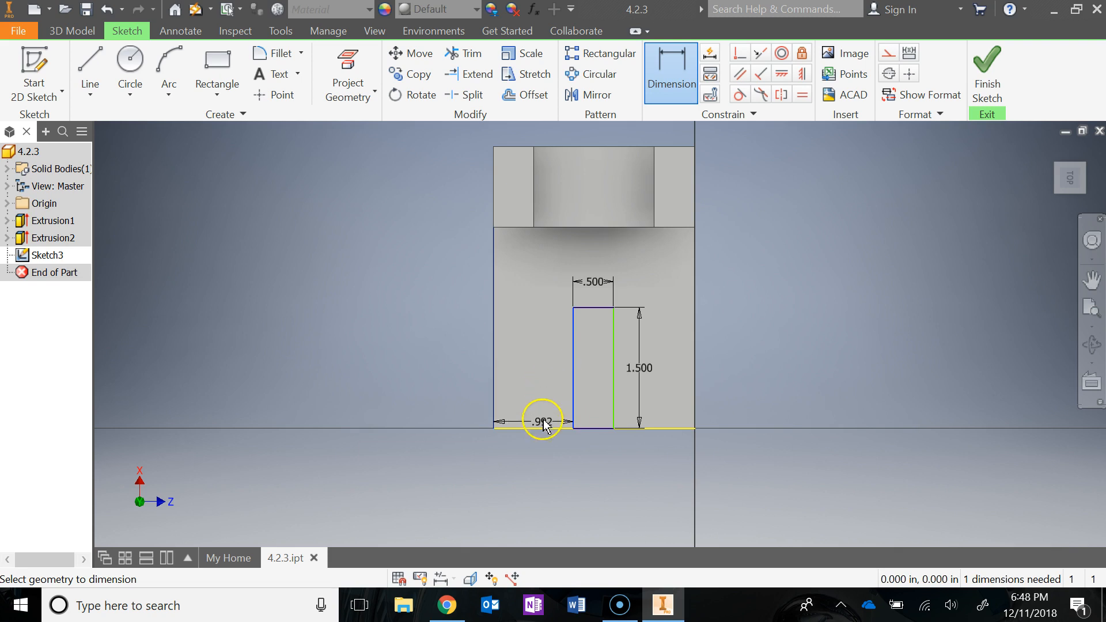
{"action": "left_click", "coordinate": [528, 461]}
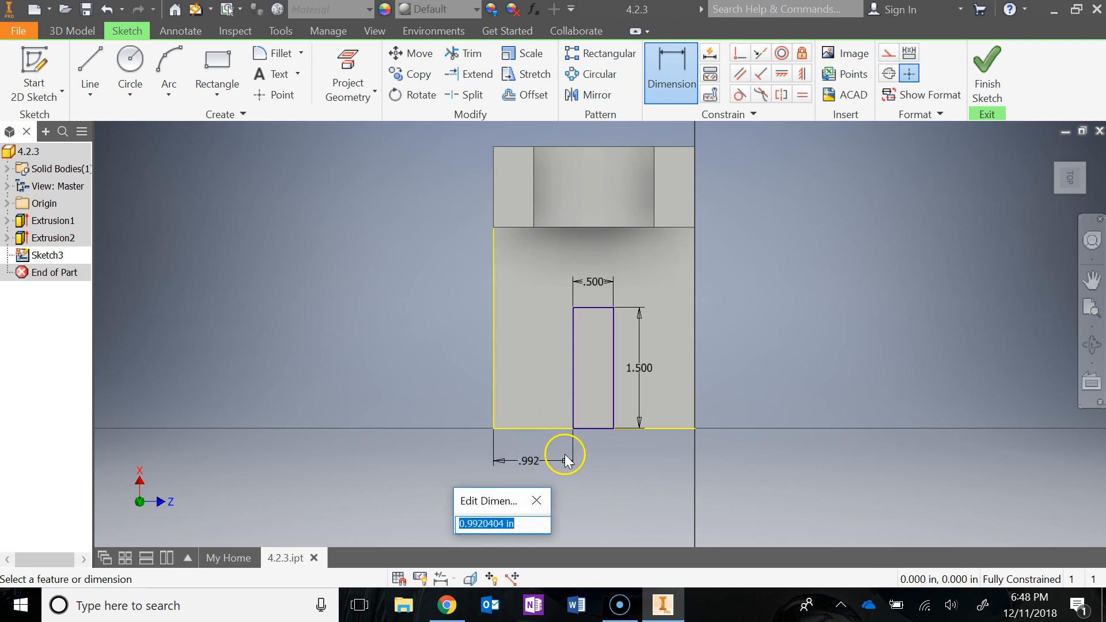
{"action": "type", "text": "1"}
{"action": "key", "text": "Return"}
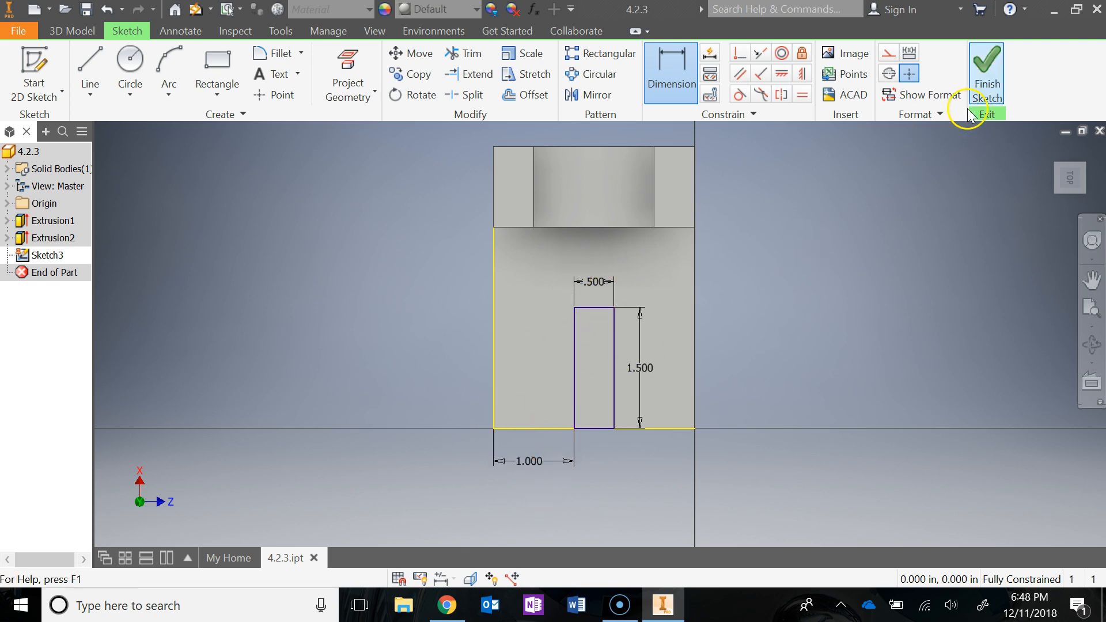
{"action": "left_click", "coordinate": [986, 66]}
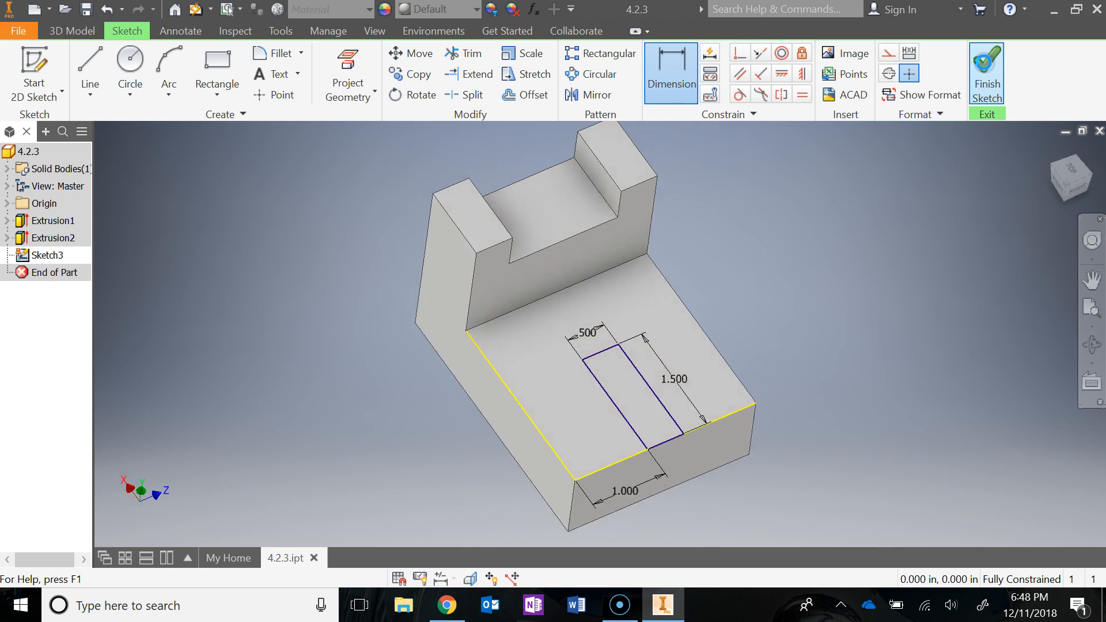
Step: Extrude the slot rectangle as a cut down through the base with the All extent
{"action": "left_click", "coordinate": [92, 72]}
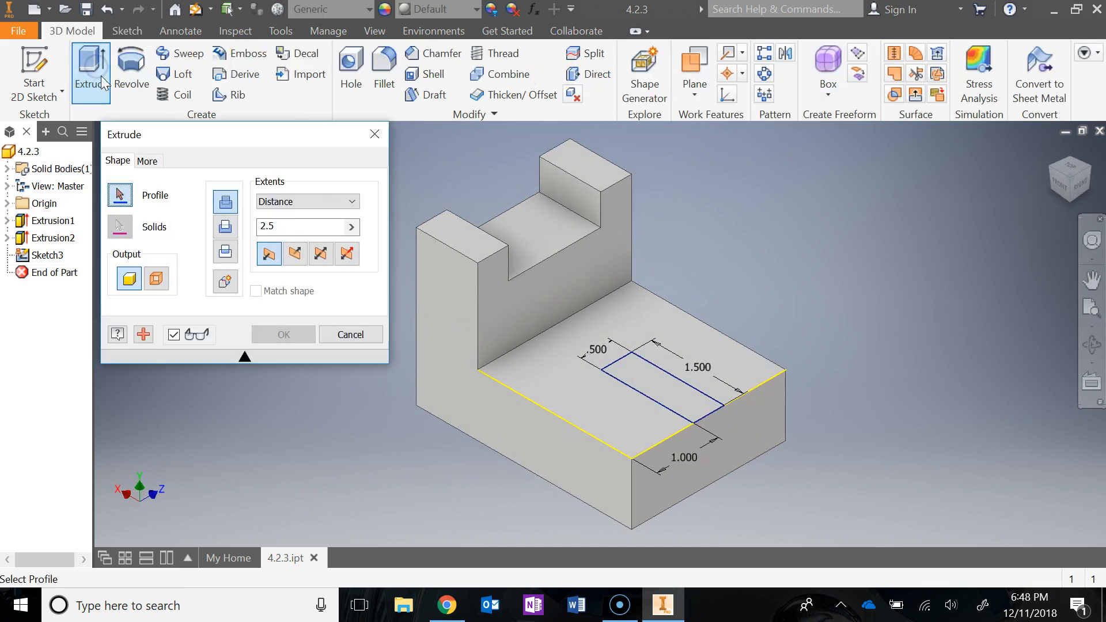
{"action": "left_click", "coordinate": [627, 359]}
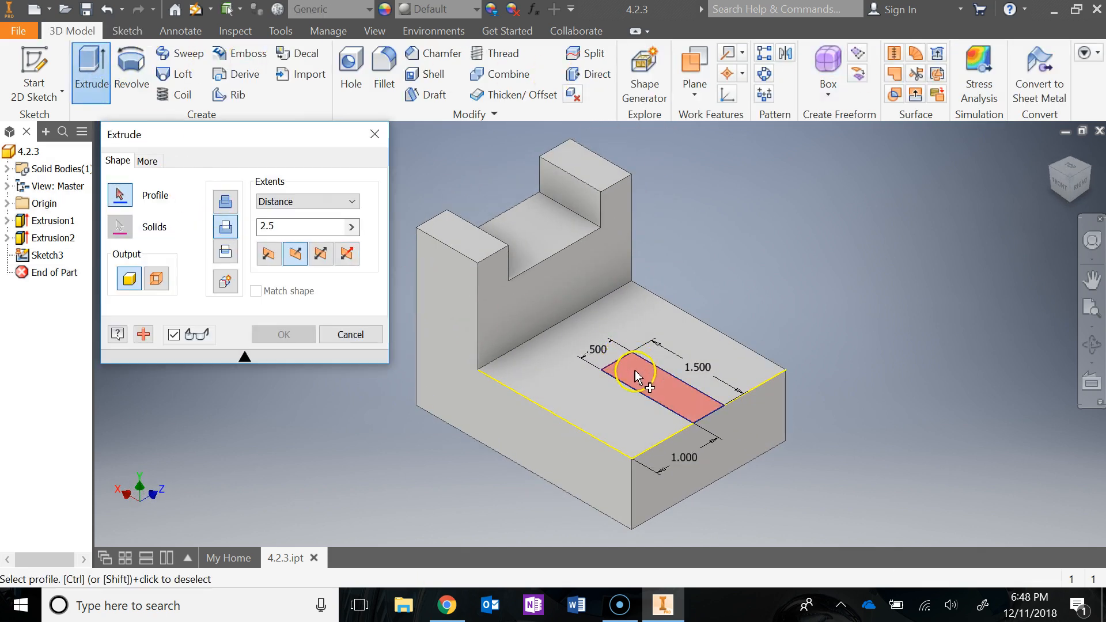
{"action": "left_click", "coordinate": [312, 206]}
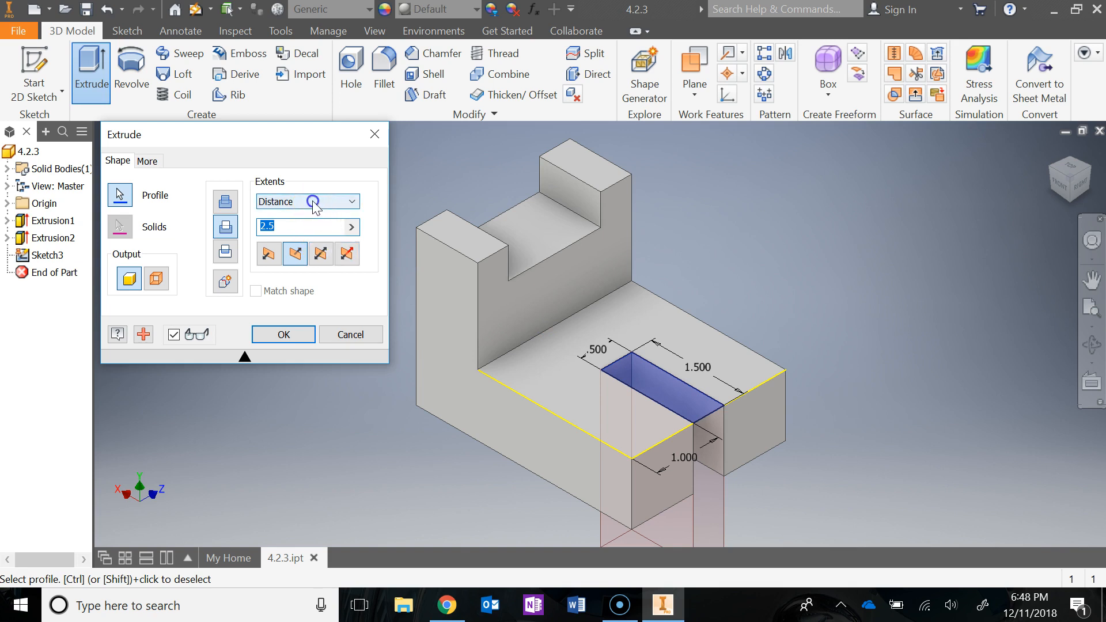
{"action": "left_click", "coordinate": [283, 256]}
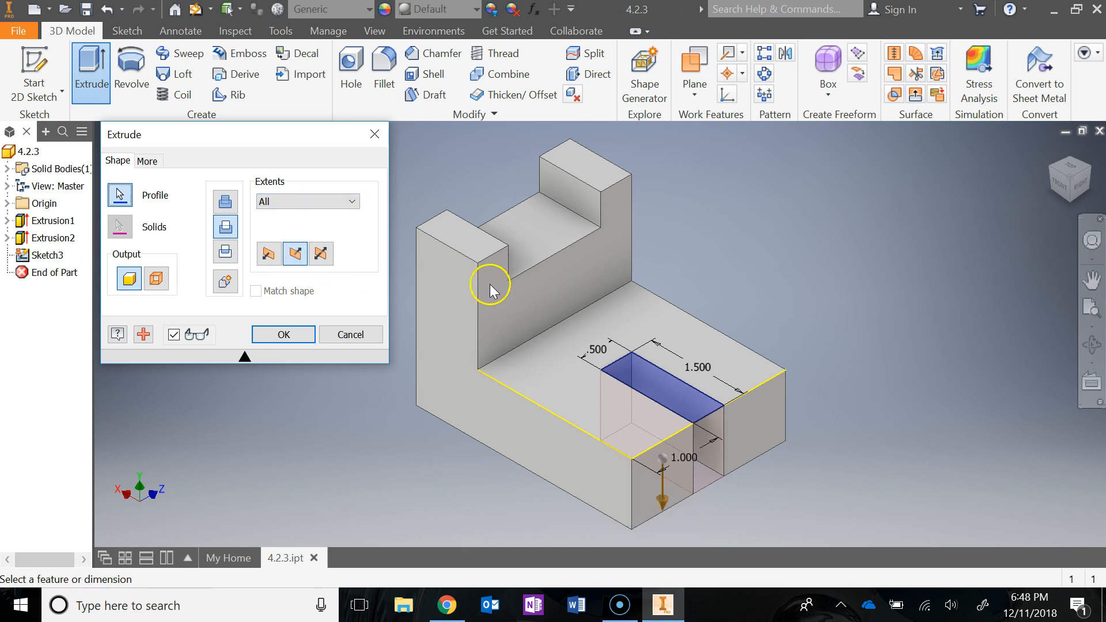
{"action": "left_click", "coordinate": [285, 334]}
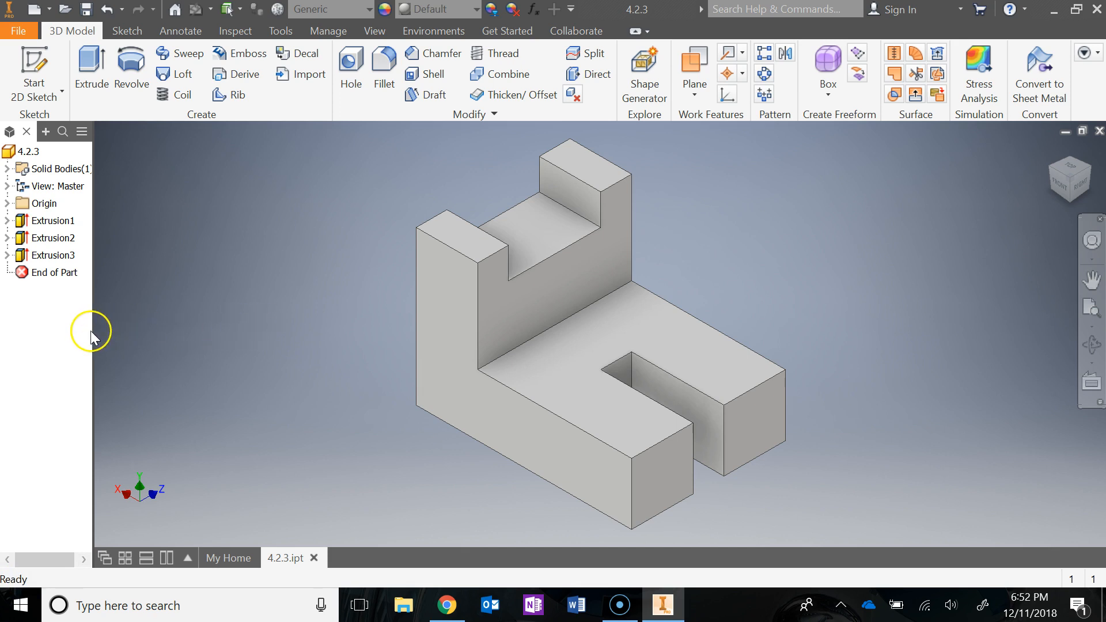
Step: Widen the model browser to show the full feature names, and capture a screen snip covering the browser and the finished bracket
{"action": "left_click_drag", "start_coordinate": [94, 330], "coordinate": [136, 332]}
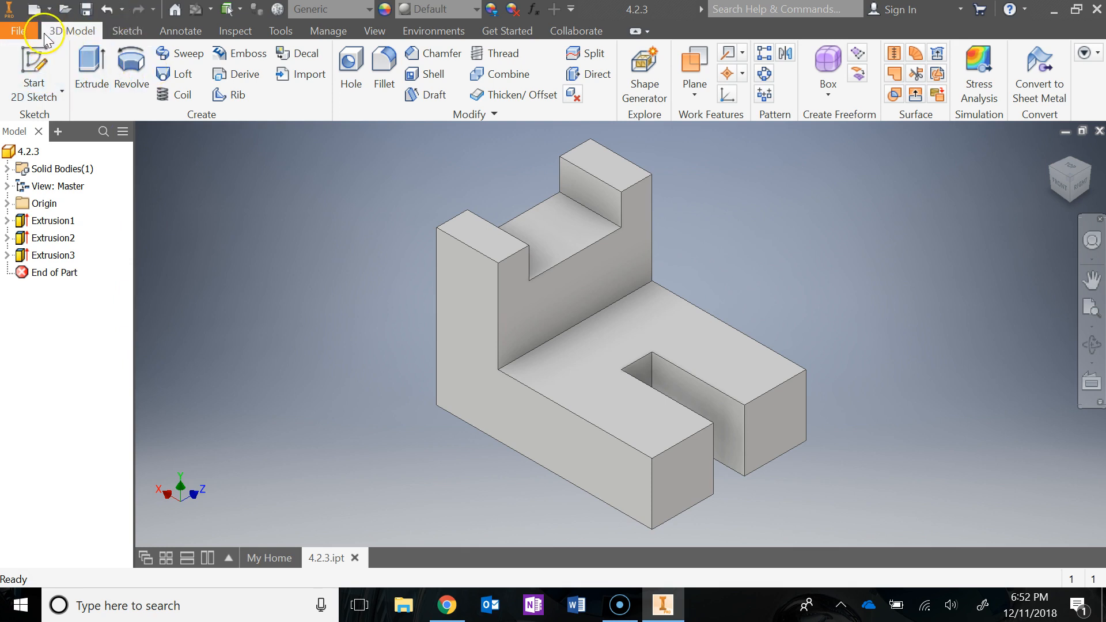
{"action": "left_click", "coordinate": [22, 25]}
{"action": "left_click", "coordinate": [22, 26]}
{"action": "left_click", "coordinate": [22, 26]}
{"action": "left_click", "coordinate": [399, 202]}
{"action": "key", "text": "super+shift+s"}
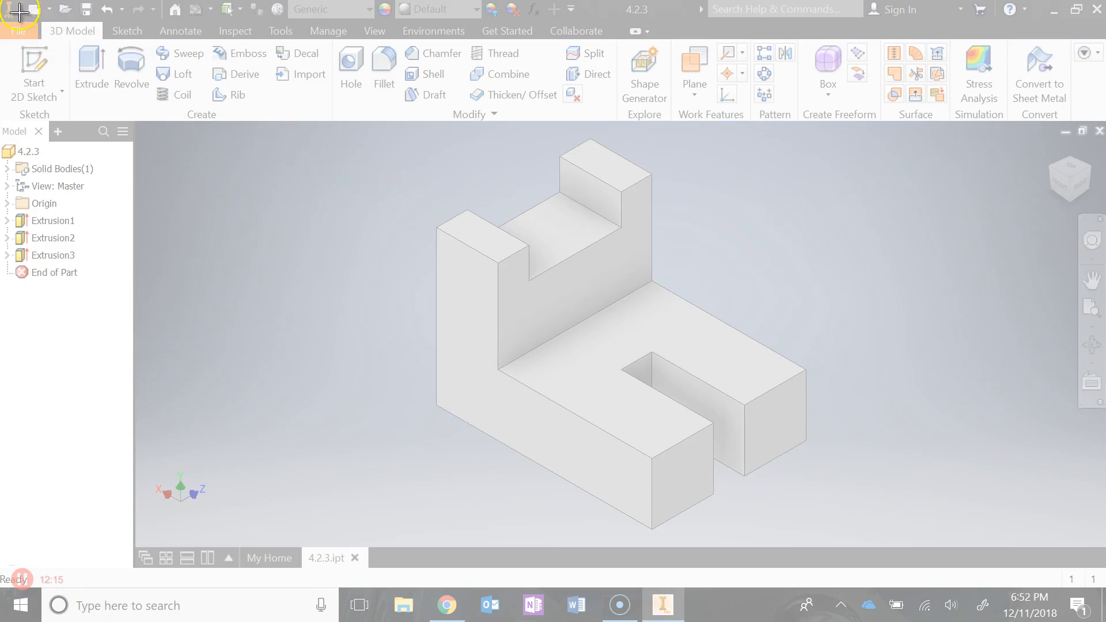
{"action": "left_click_drag", "start_coordinate": [1, 1], "coordinate": [838, 539]}
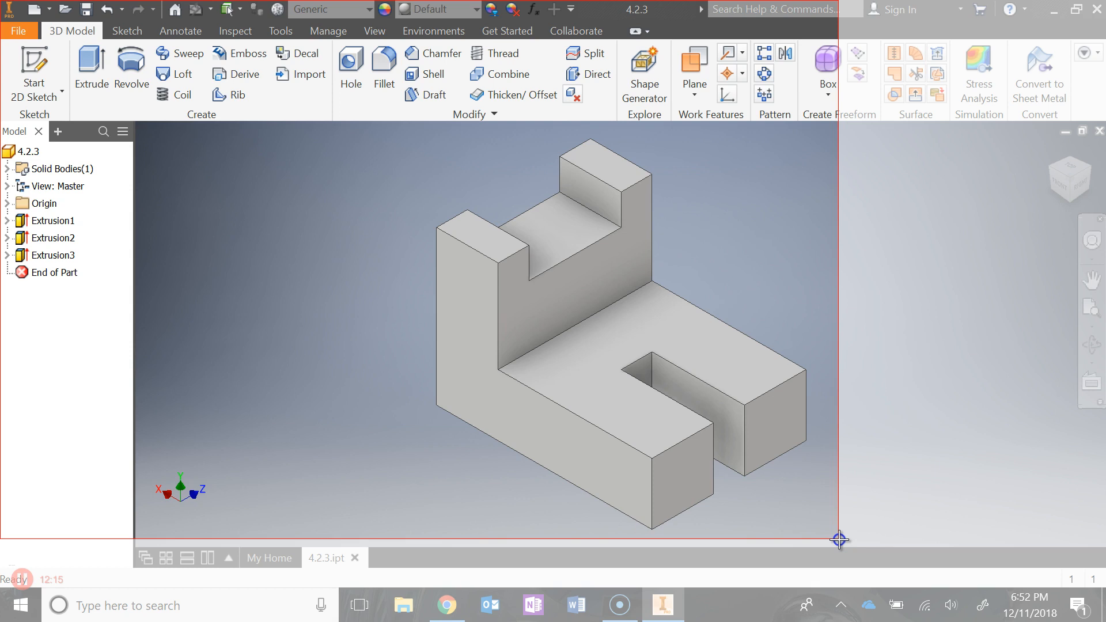
{"action": "left_click_drag", "start_coordinate": [838, 539], "coordinate": [840, 540]}
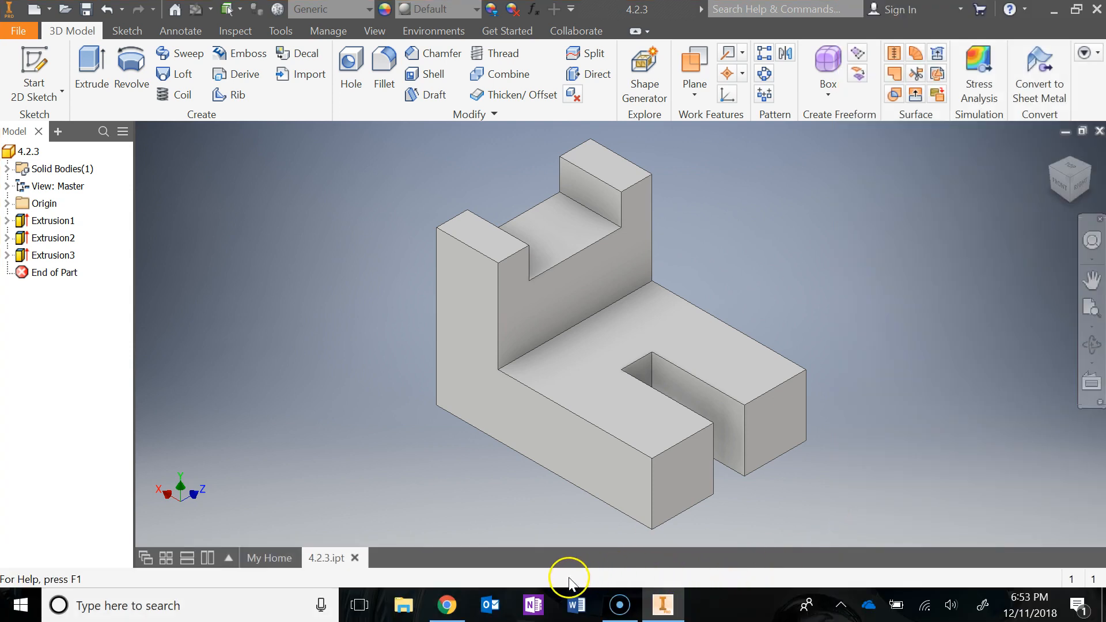